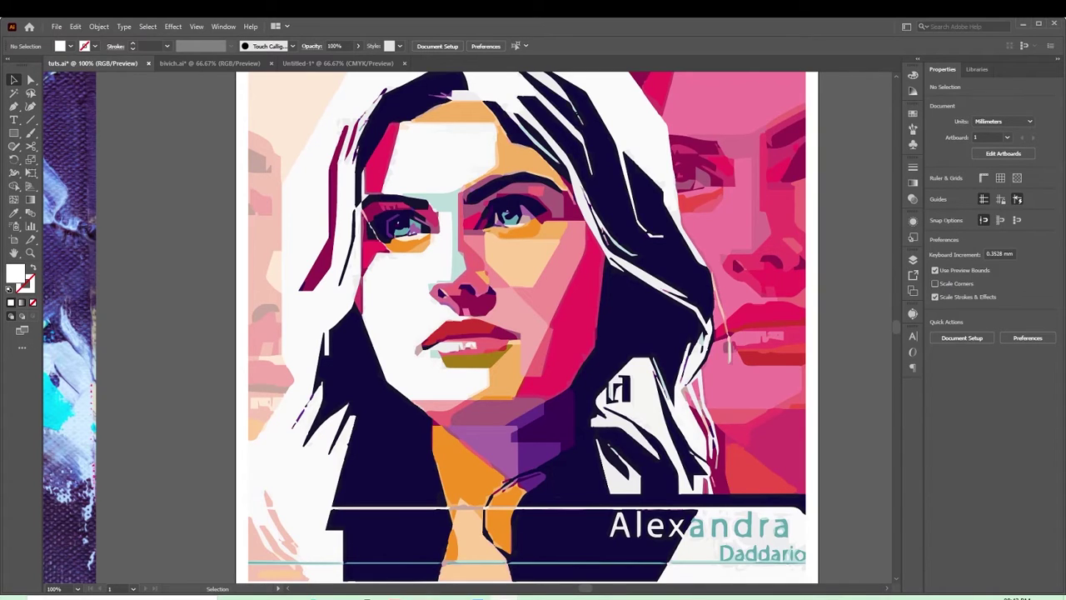
# Recolor the whole portrait group by shifting its hues with unlinked color handles, orange toward yellow and teal toward green, and lowering saturation
pyautogui.click(444, 158)
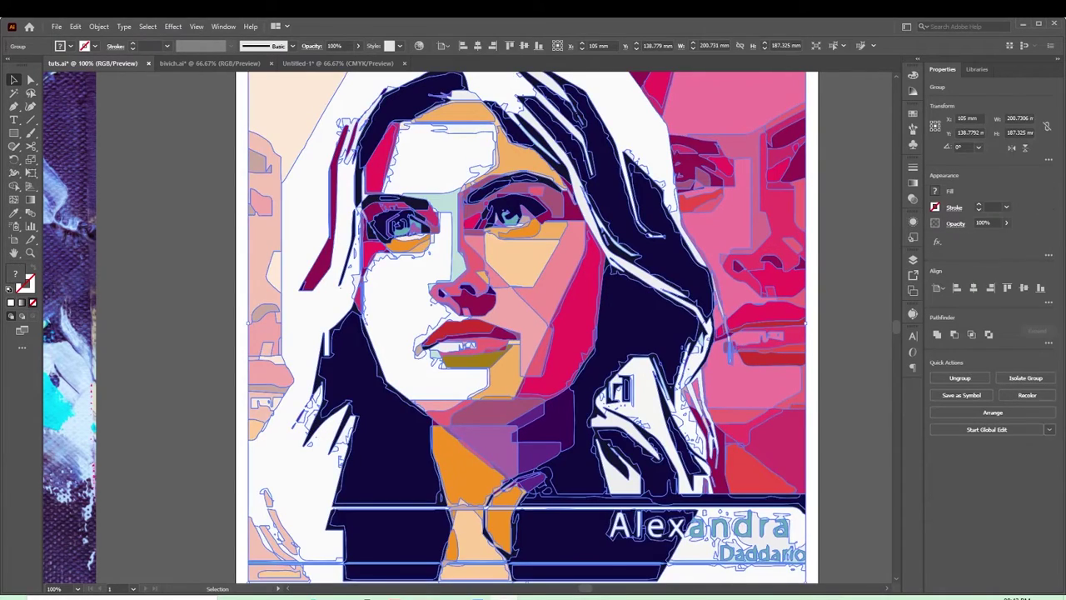
pyautogui.click(179, 270)
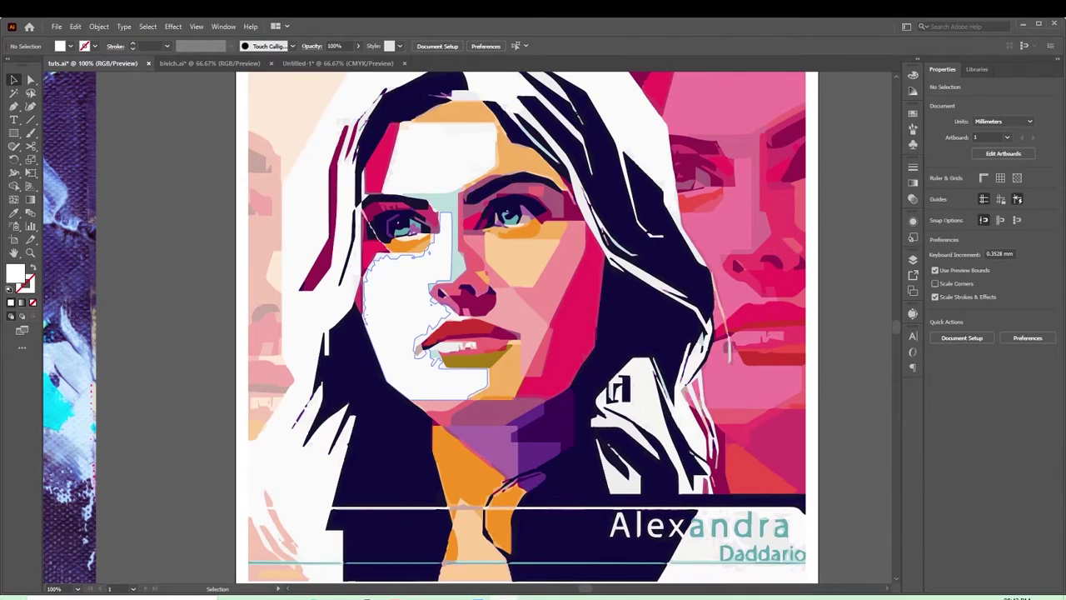
pyautogui.click(400, 287)
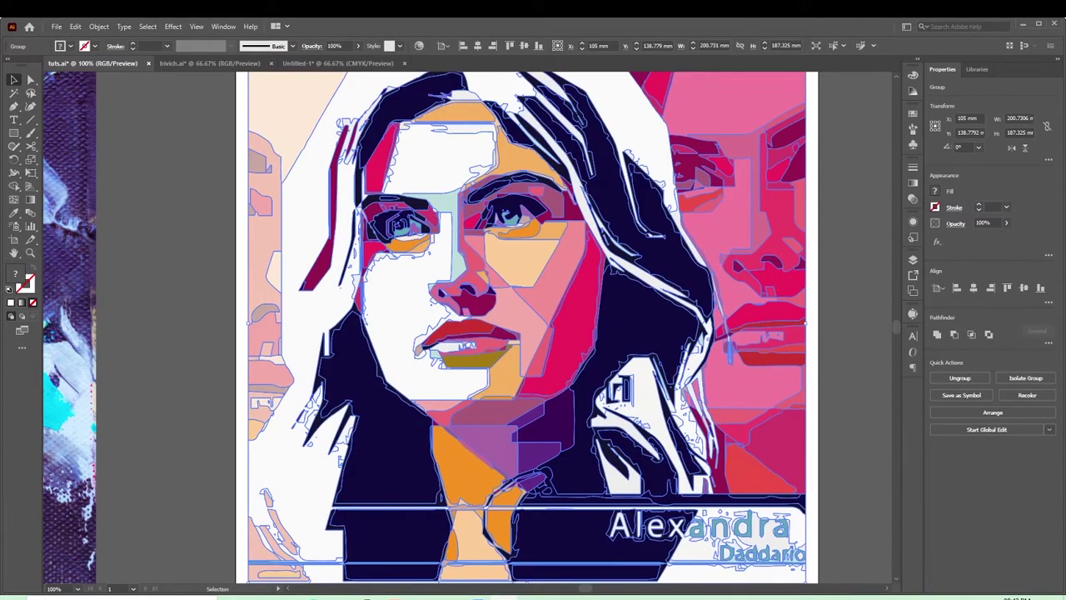
pyautogui.click(75, 26)
pyautogui.moveTo(220, 222)
pyautogui.click(296, 221)
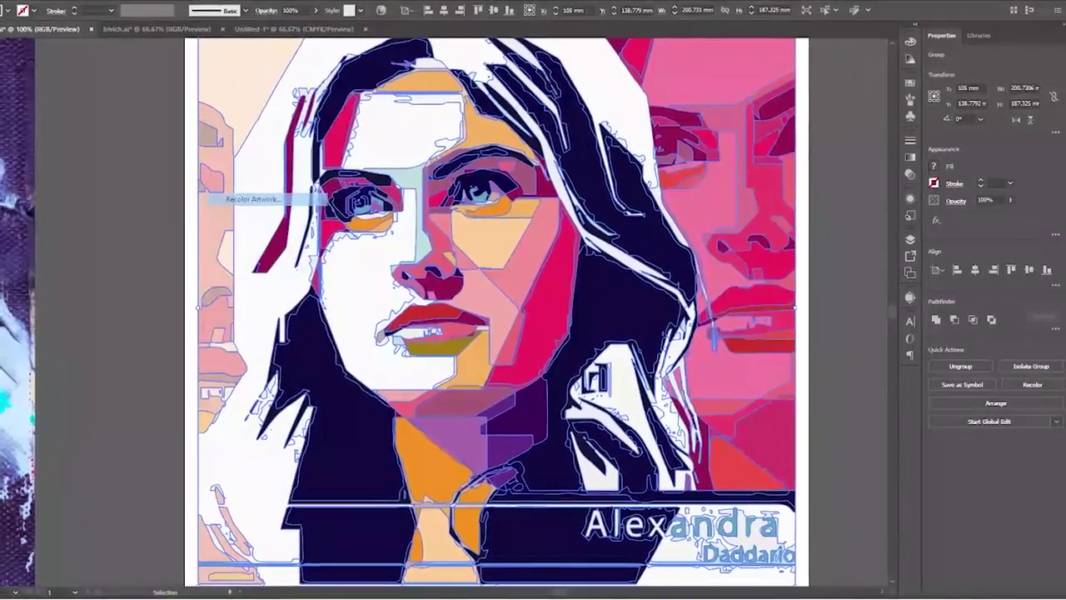
pyautogui.moveTo(425, 135); pyautogui.dragTo(734, 173)
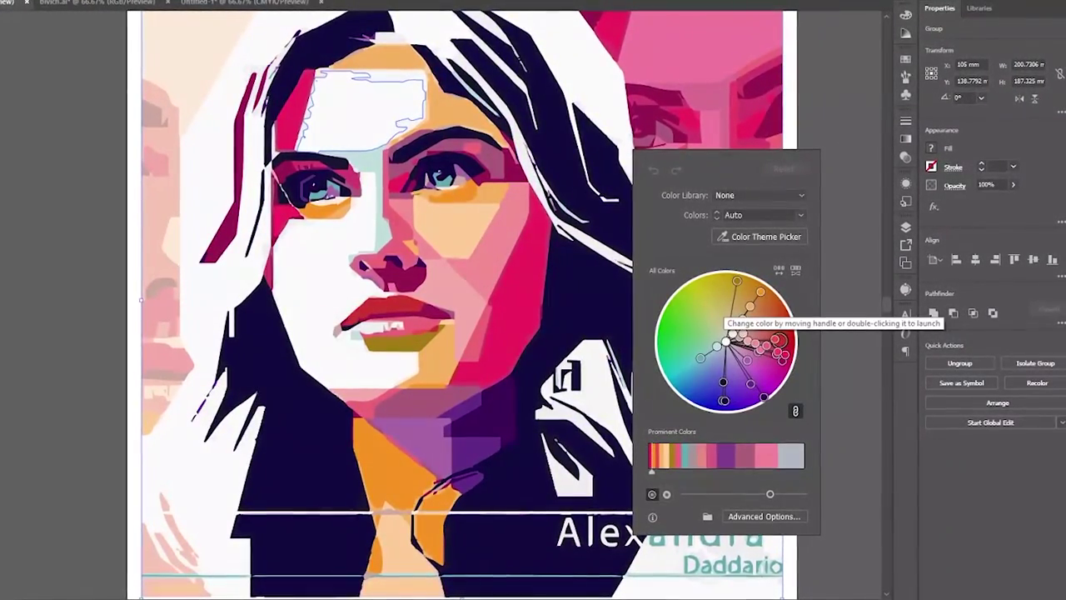
pyautogui.moveTo(737, 281); pyautogui.dragTo(677, 341)
pyautogui.click(794, 416)
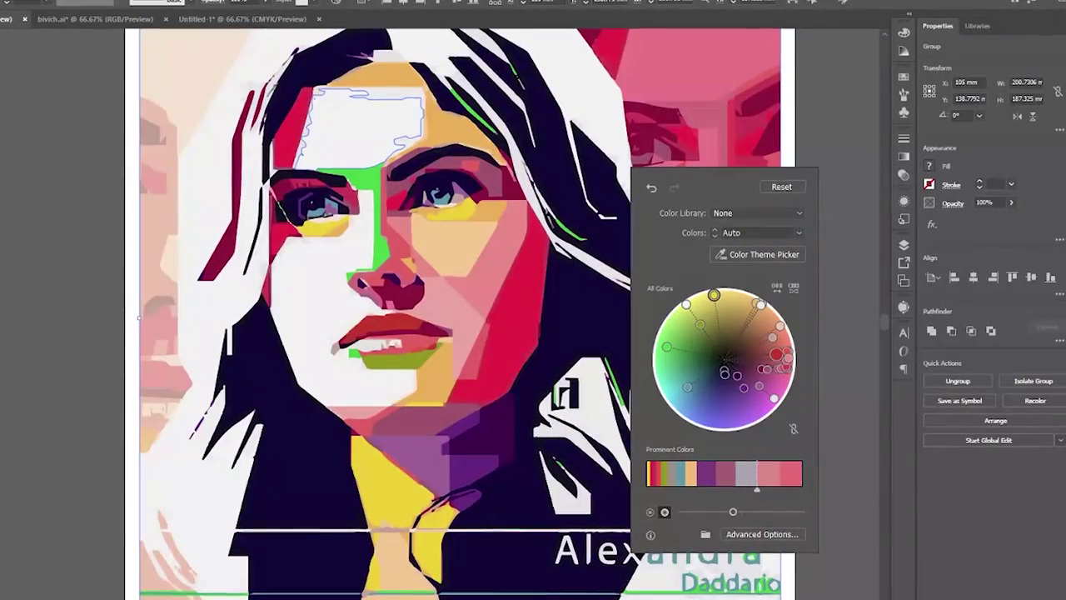
pyautogui.moveTo(733, 511)
pyautogui.mouseDown()
pyautogui.moveTo(759, 512)
pyautogui.moveTo(713, 511)
pyautogui.mouseUp()
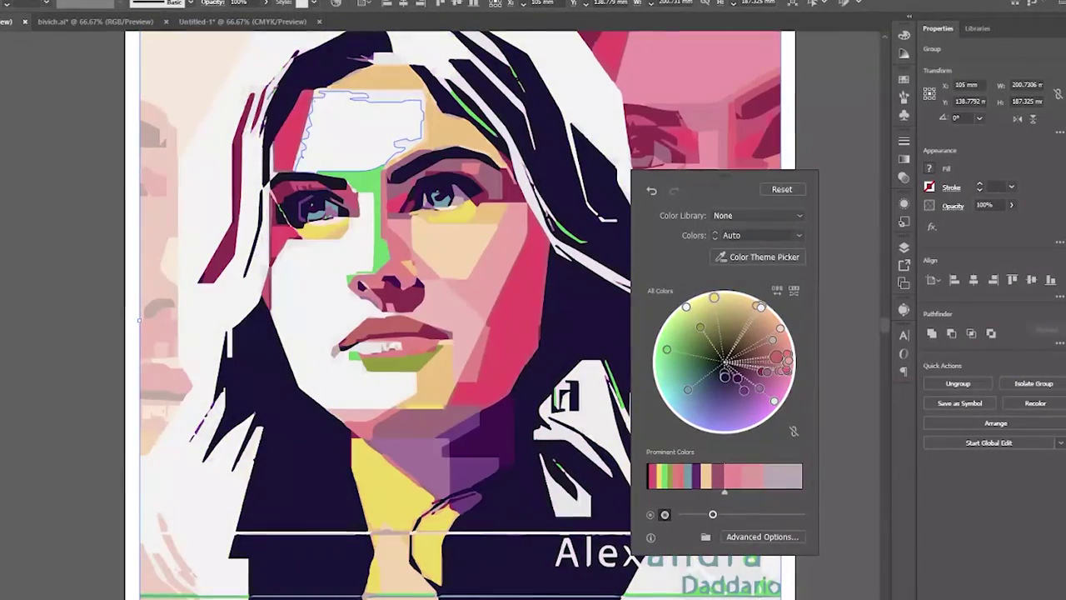
# In the advanced recolor options, set the first red's saturation to 71% and shift the hue of the pink below it
pyautogui.click(762, 536)
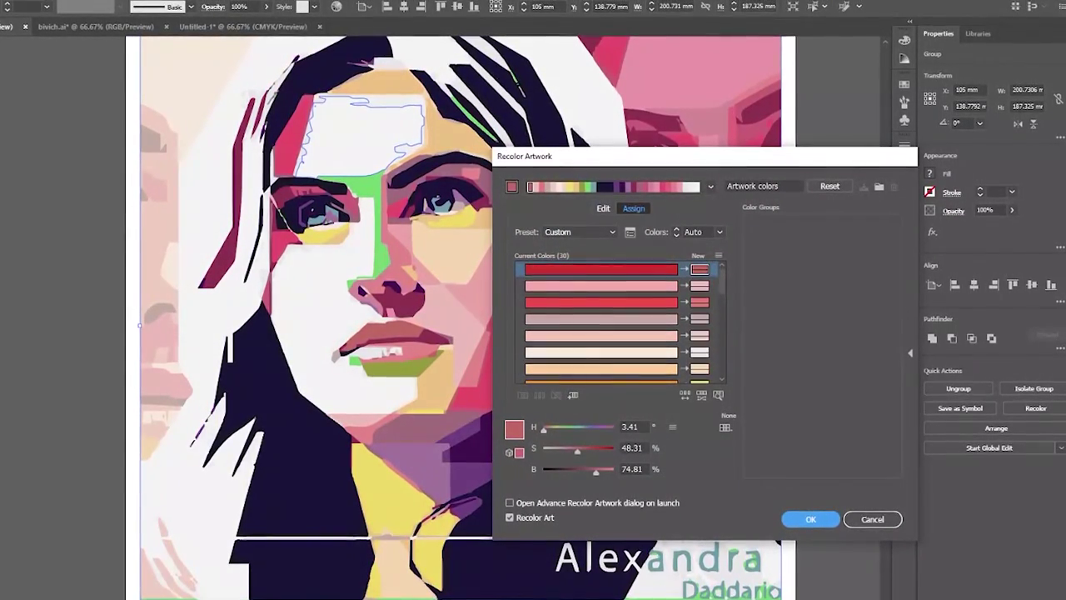
pyautogui.moveTo(577, 451); pyautogui.dragTo(593, 454)
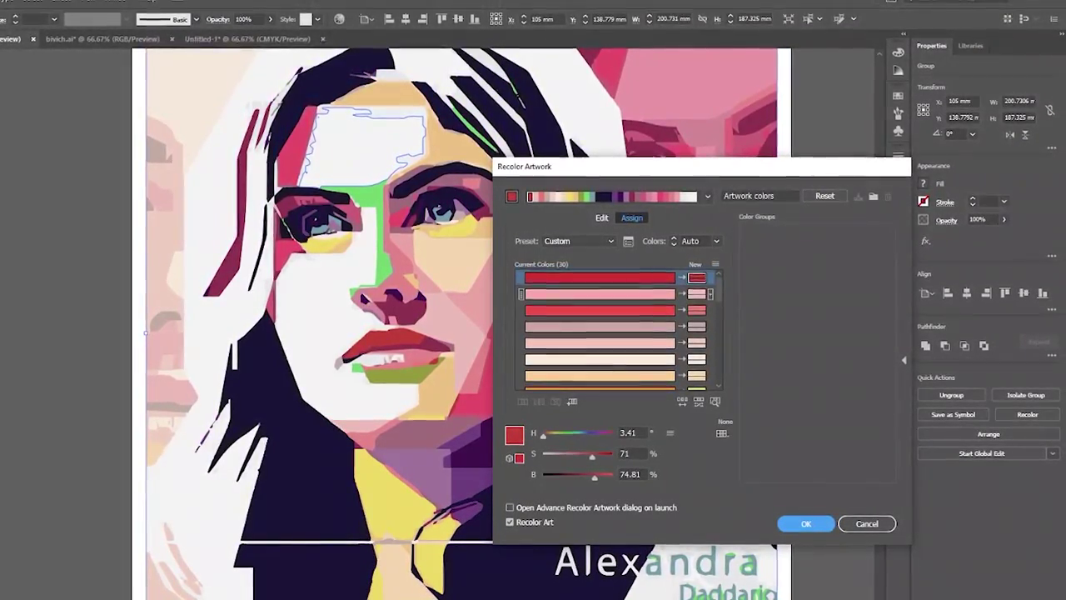
pyautogui.click(601, 293)
pyautogui.moveTo(543, 435); pyautogui.dragTo(566, 436)
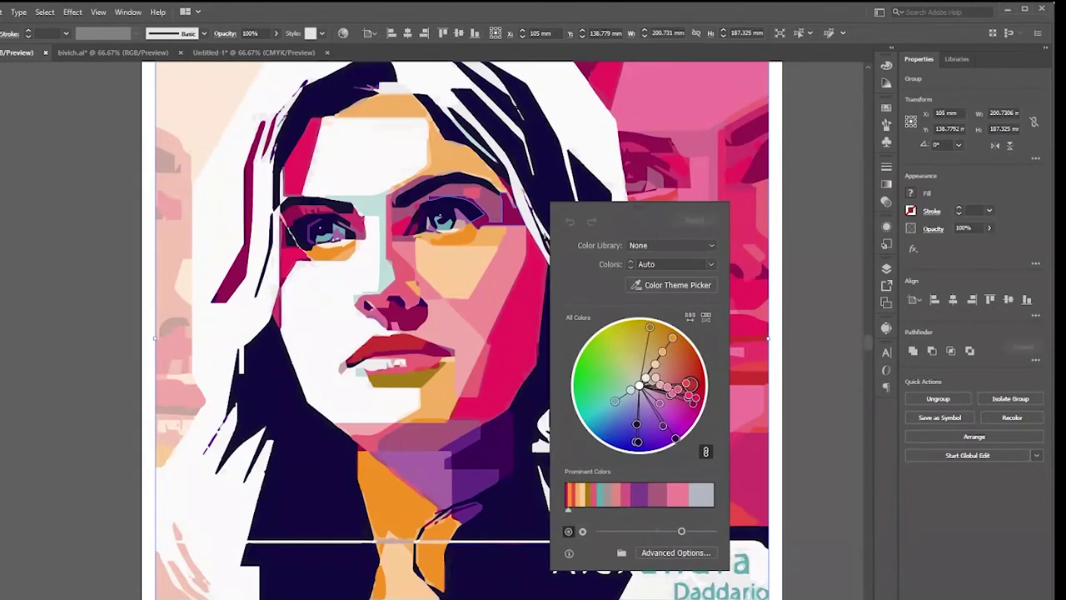
# Apply the Middle Ages color library to the portrait, rotate the linked colors toward green, and limit the palette to 2 colors
pyautogui.click(671, 245)
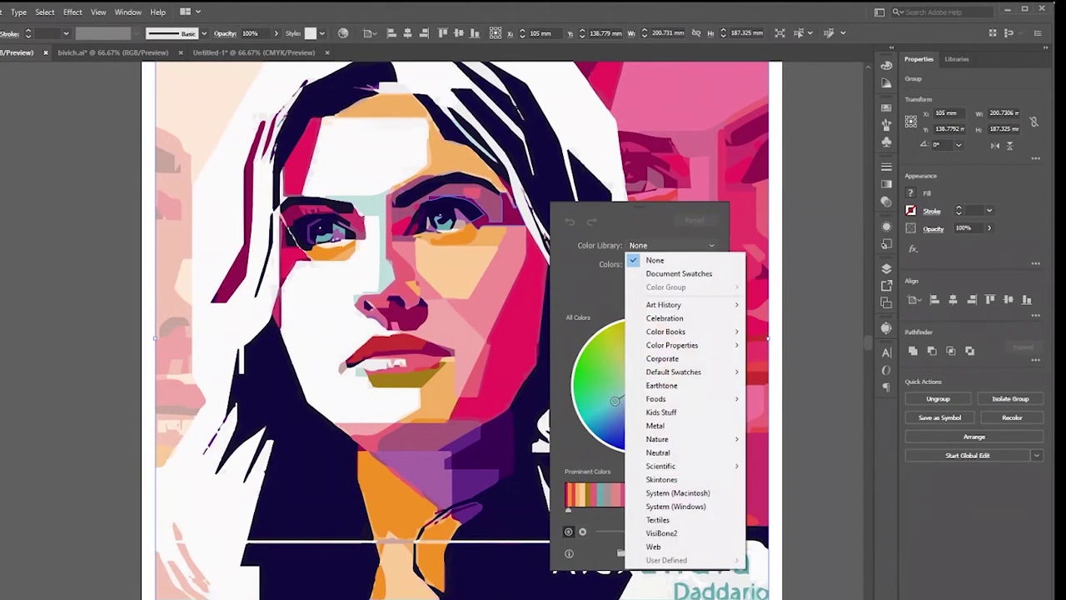
pyautogui.moveTo(666, 304)
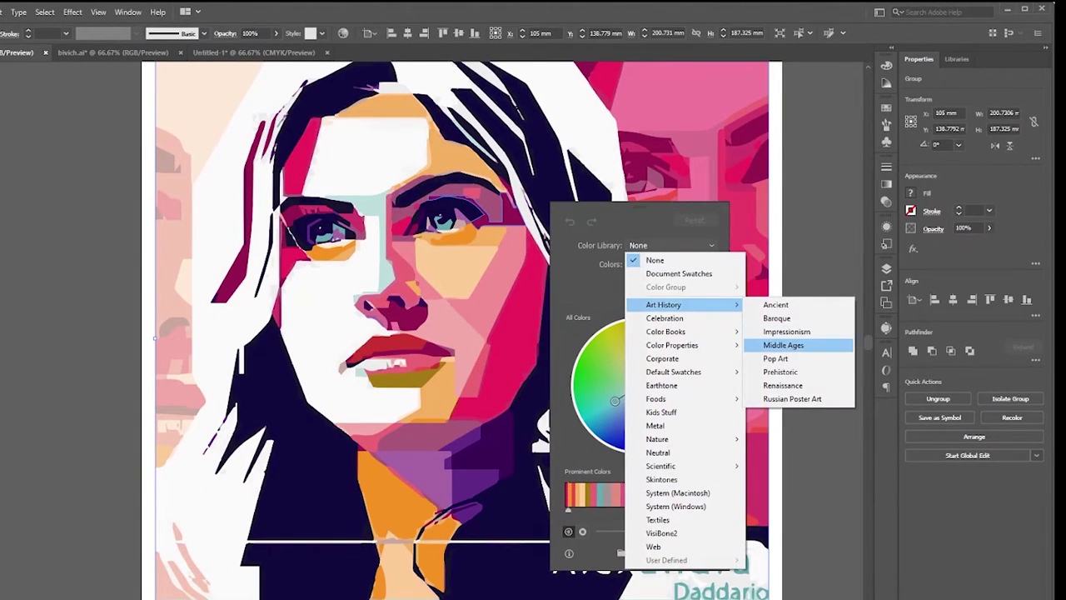
pyautogui.click(783, 345)
pyautogui.moveTo(649, 328); pyautogui.dragTo(599, 335)
pyautogui.click(710, 264)
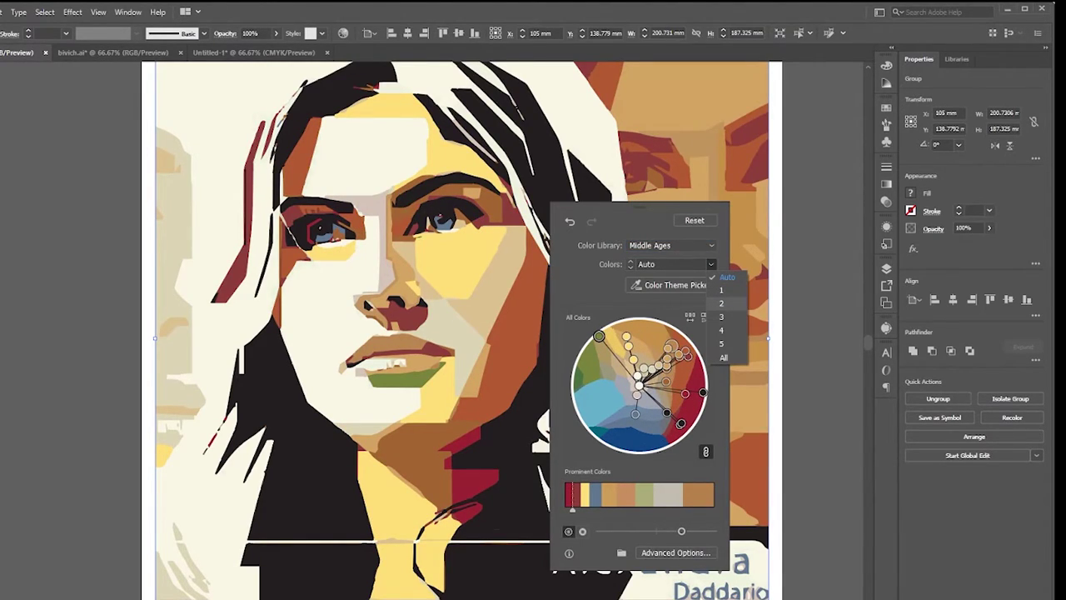
pyautogui.click(721, 290)
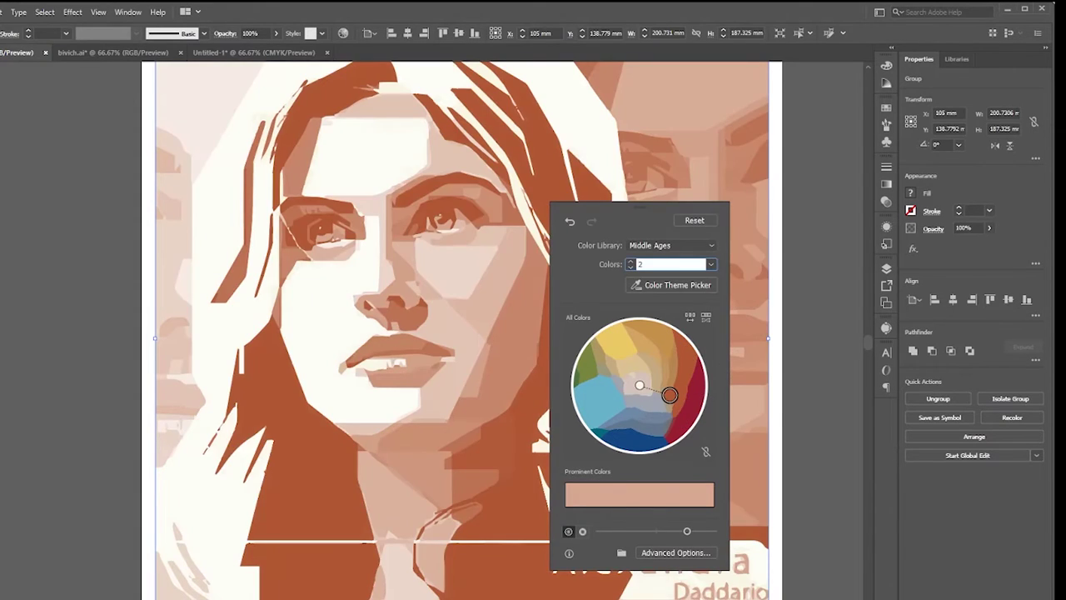
# Change the light color of the two-color palette to light blue and increase its weight in the portrait
pyautogui.moveTo(639, 384); pyautogui.dragTo(609, 387)
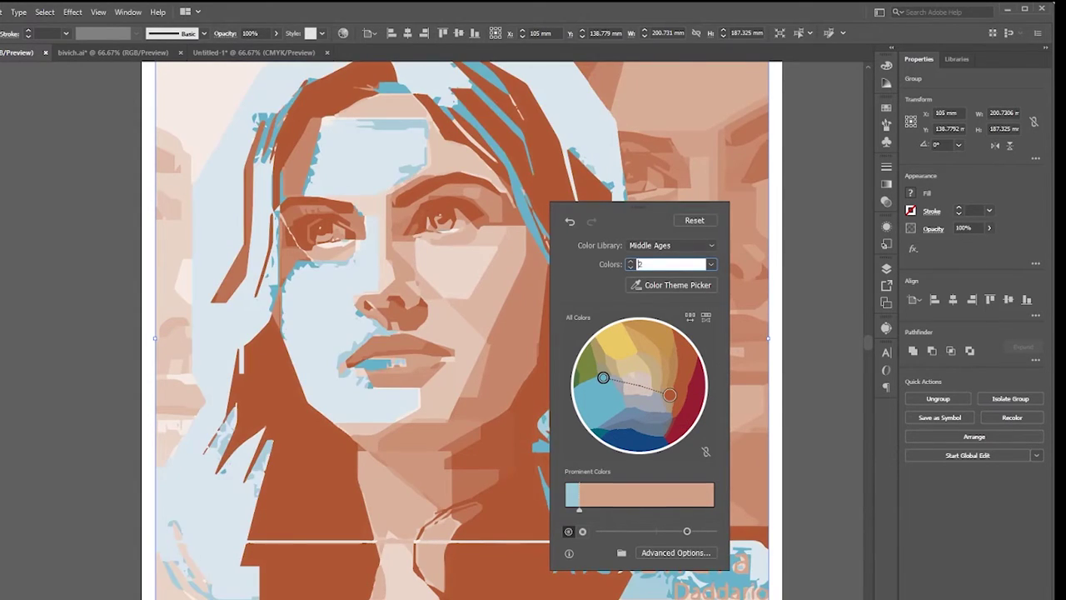
pyautogui.moveTo(580, 508); pyautogui.dragTo(623, 508)
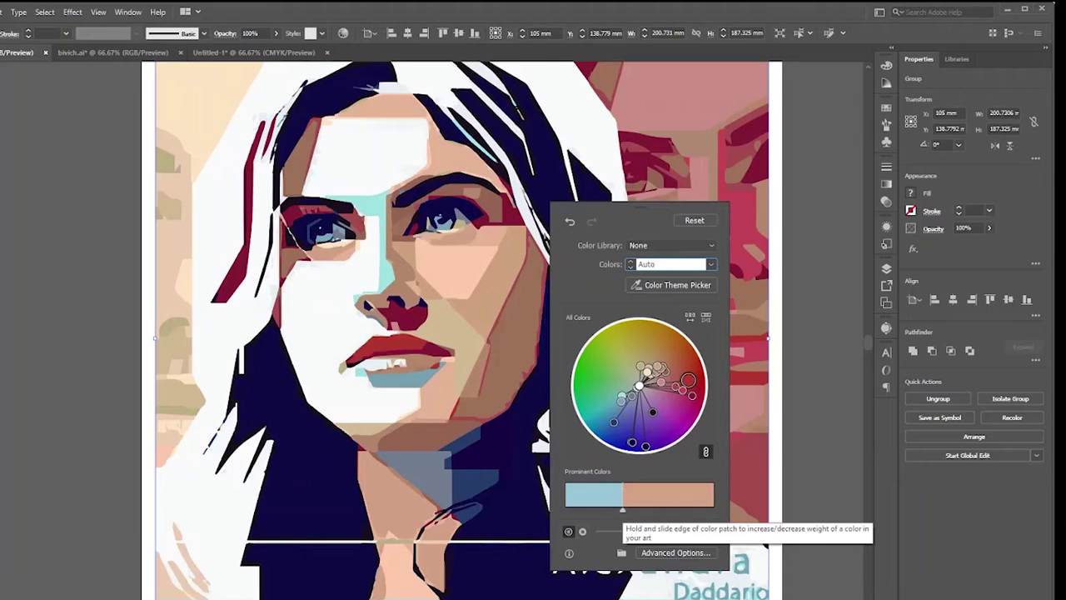
pyautogui.click(630, 262)
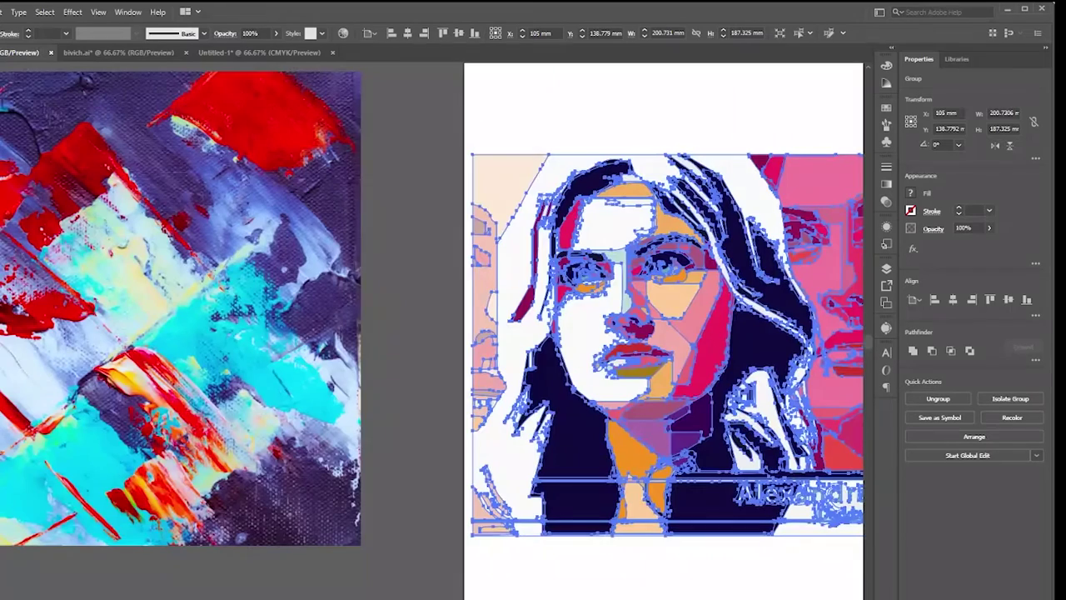
# Move the abstract painting closer to the portrait and recolor the portrait with the painting's colors using the Color Theme Picker
pyautogui.click(229, 247)
pyautogui.moveTo(228, 248)
pyautogui.mouseDown()
pyautogui.moveTo(292, 299)
pyautogui.moveTo(268, 278)
pyautogui.mouseUp()
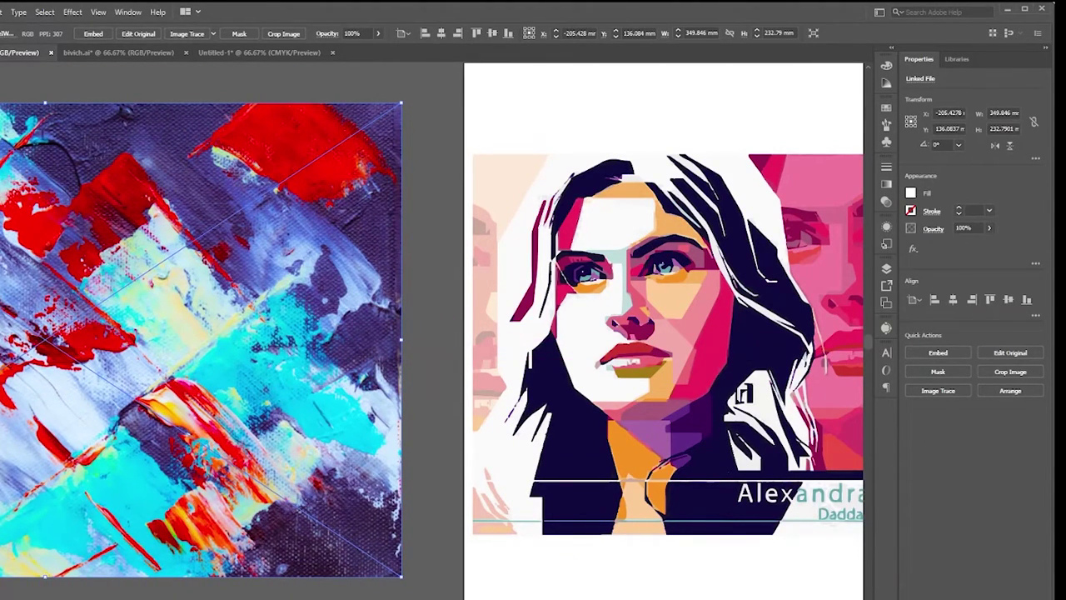
pyautogui.click(433, 300)
pyautogui.moveTo(433, 299); pyautogui.dragTo(378, 299)
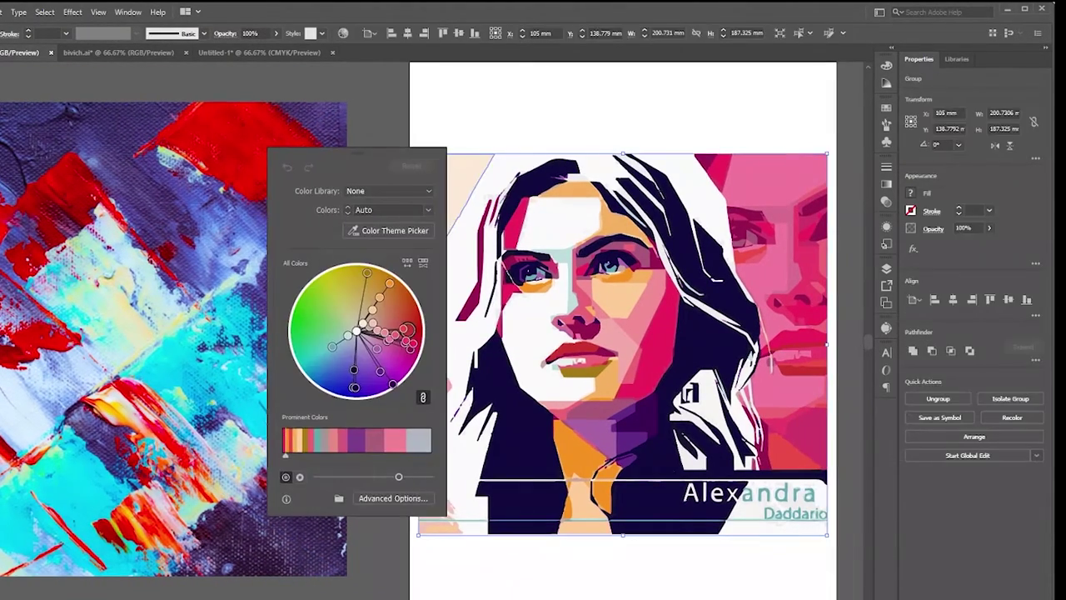
pyautogui.click(388, 231)
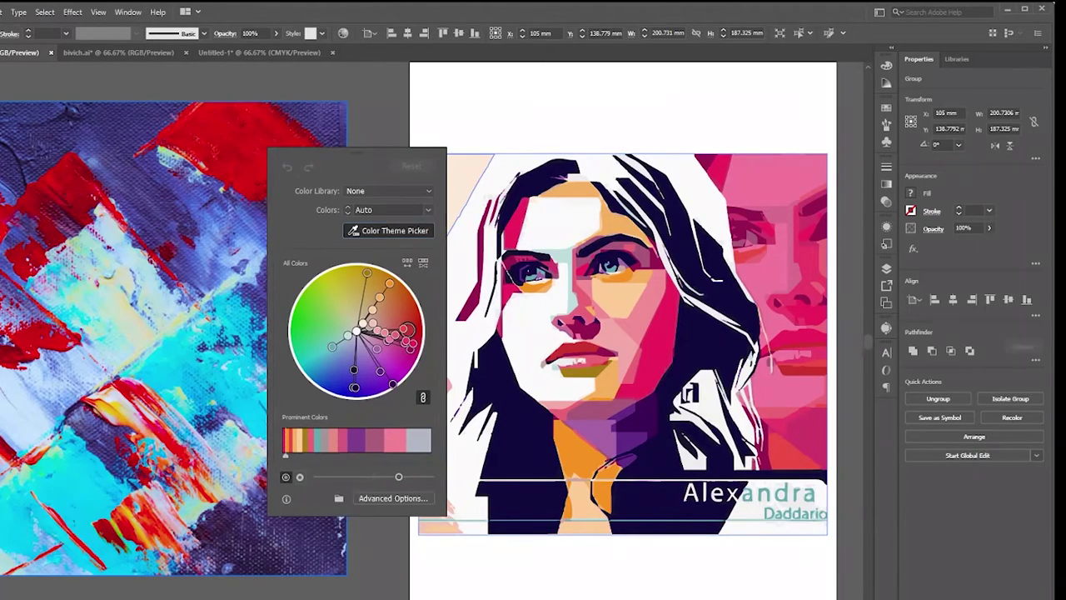
pyautogui.click(179, 338)
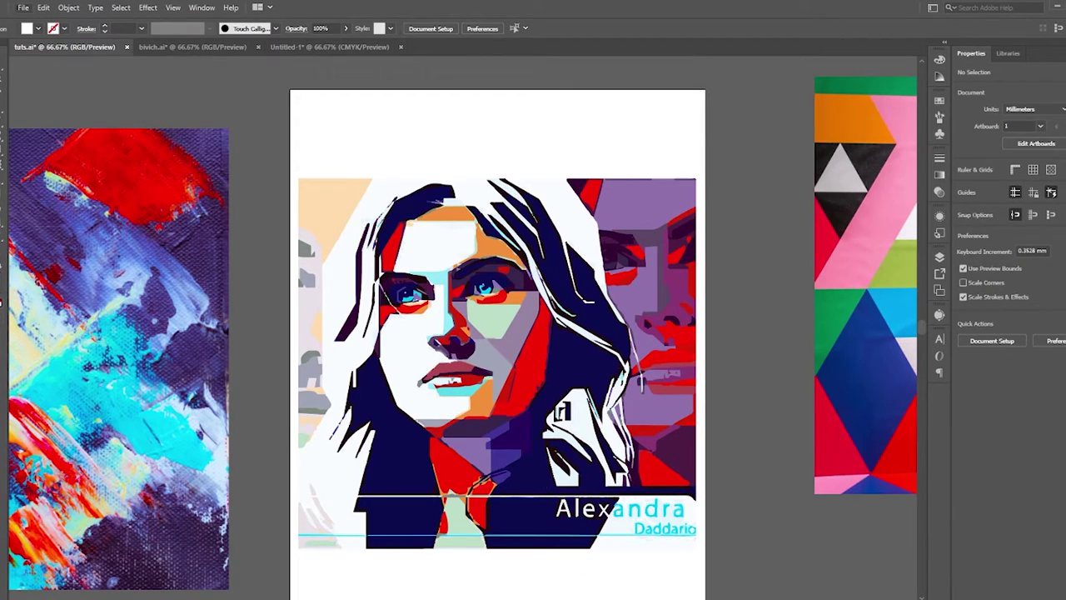
pyautogui.click(23, 8)
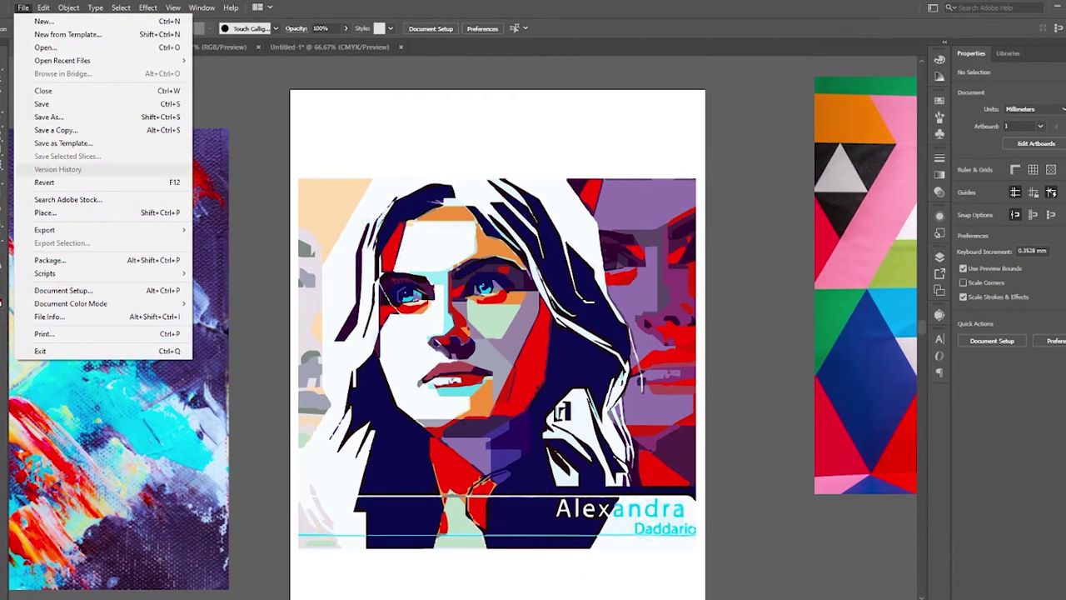
pyautogui.click(24, 7)
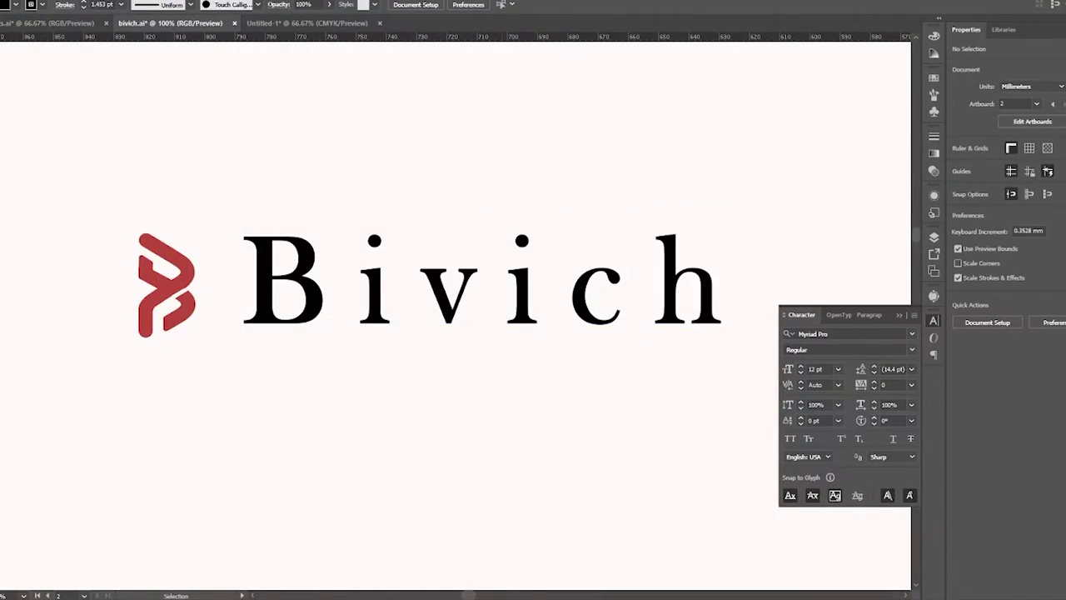
pyautogui.moveTo(128, 186); pyautogui.dragTo(483, 316)
pyautogui.hotkey('ctrl', 'shift', 'a')
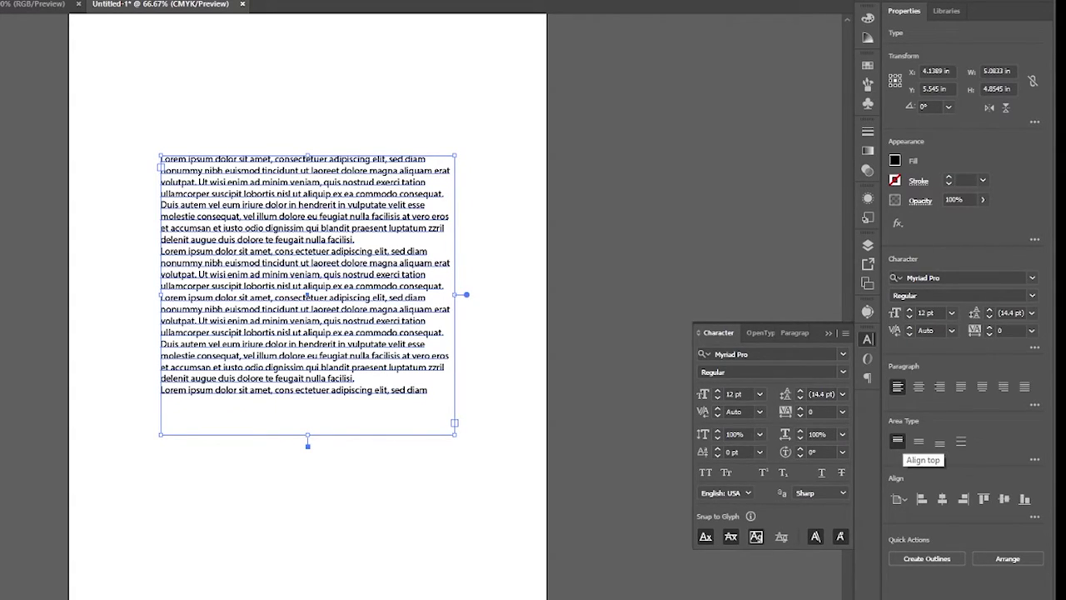
# Try center and bottom vertical alignment on the lorem ipsum area text, and set it to vertical justify
pyautogui.click(918, 440)
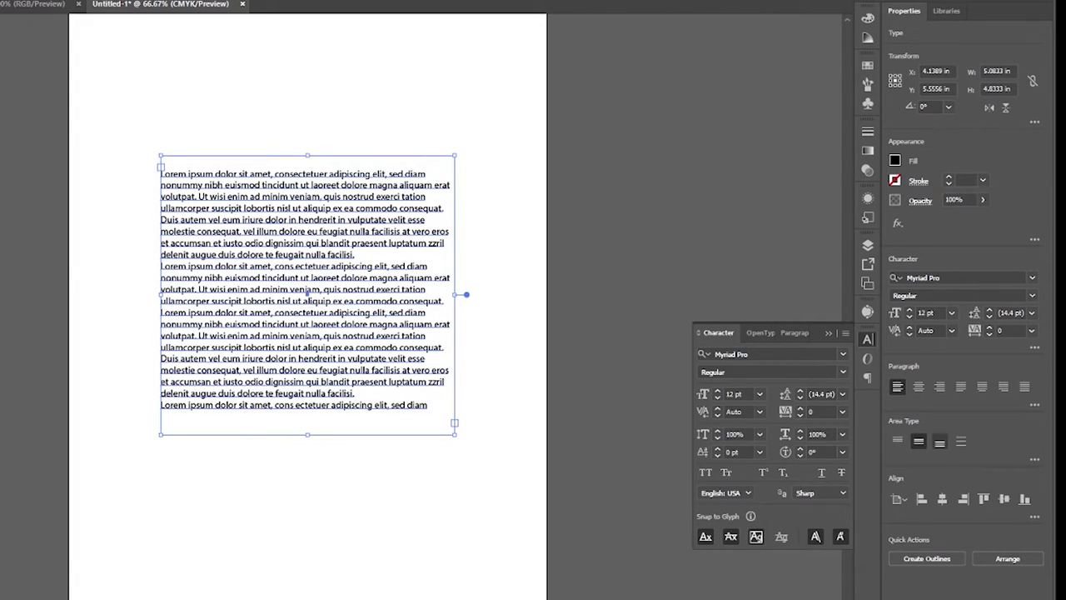
pyautogui.click(939, 441)
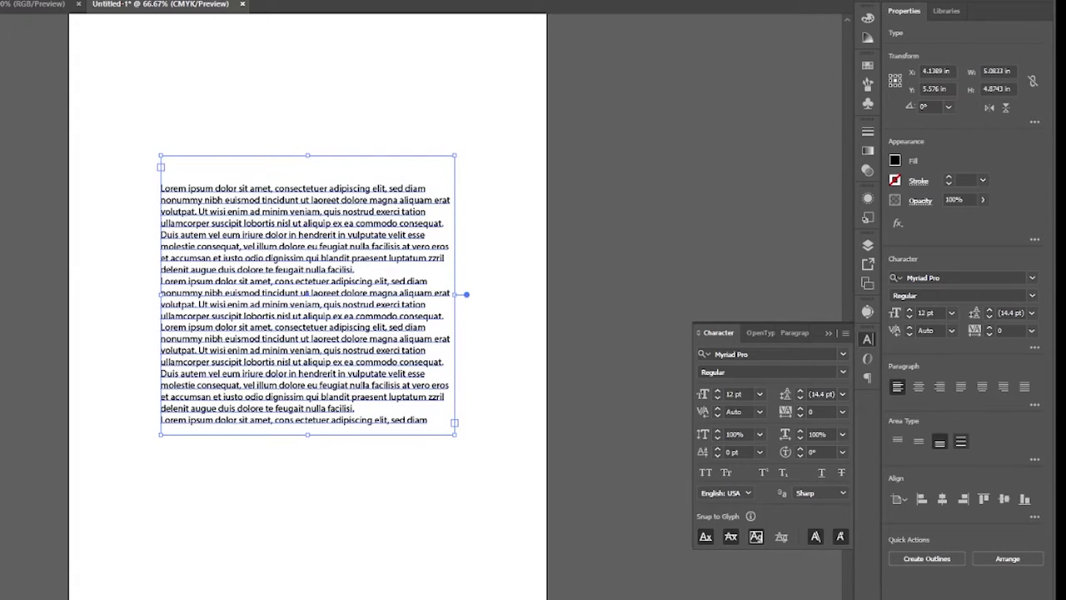
pyautogui.click(960, 440)
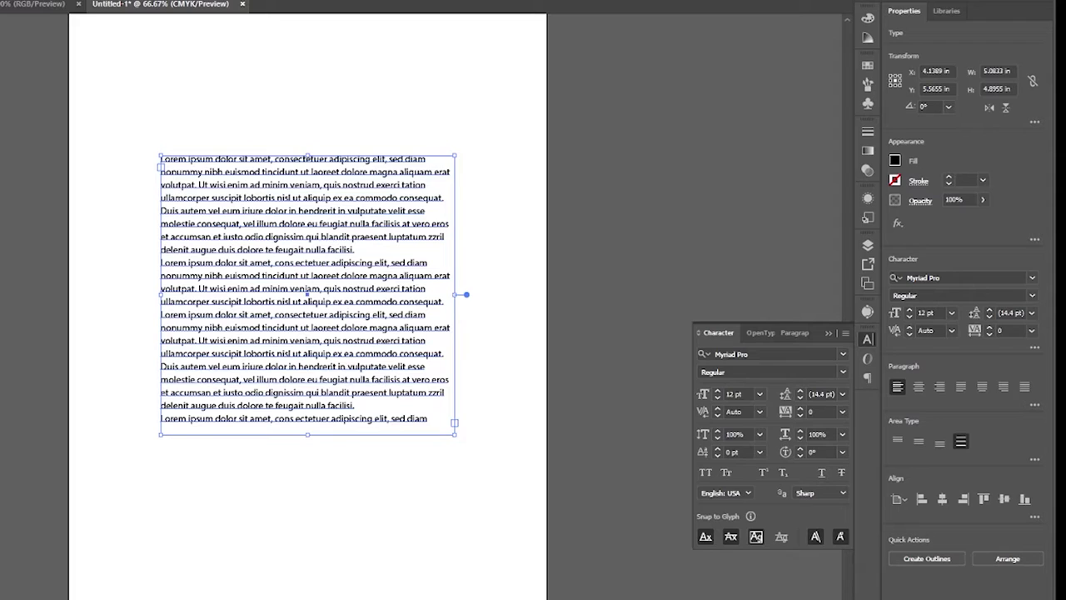
# Preview the area text in 3 rows and 3 columns with a row span of 1.625 in, without applying it
pyautogui.click(1034, 459)
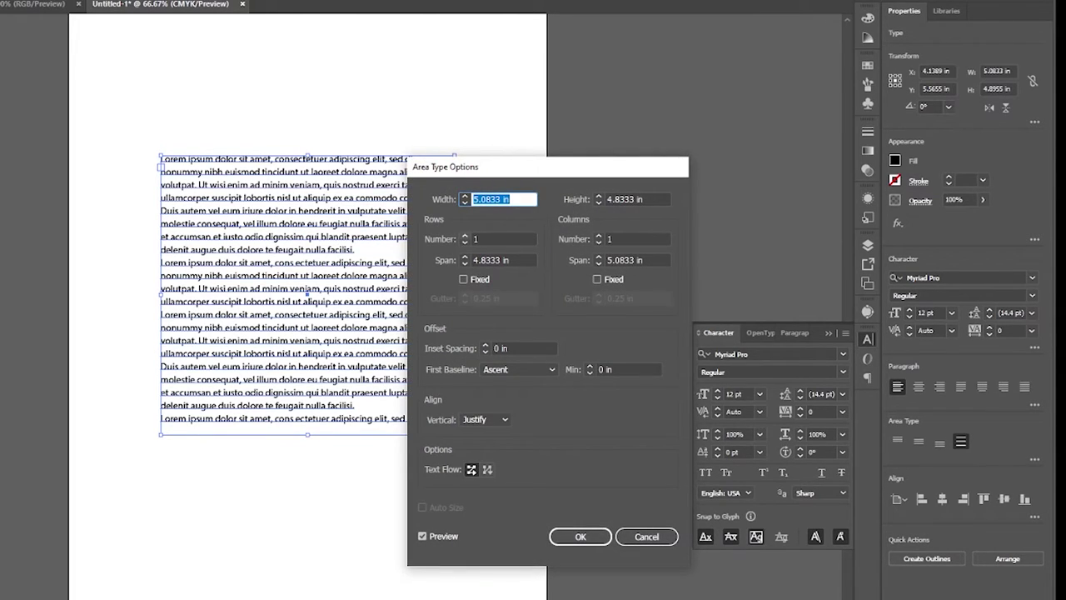
pyautogui.click(464, 237)
pyautogui.write('3')
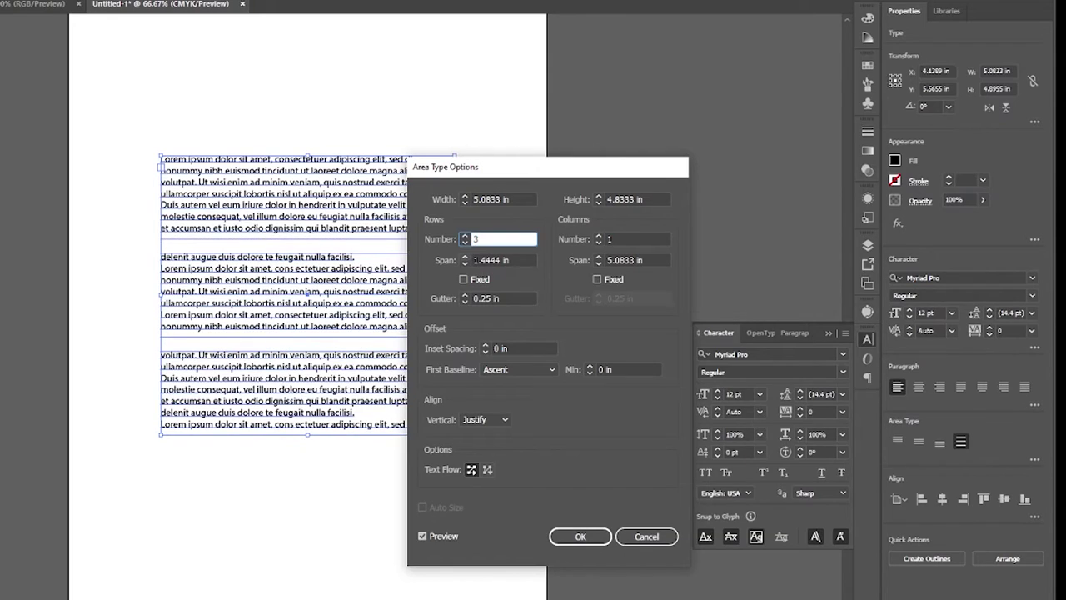
pyautogui.click(597, 236)
pyautogui.click(598, 236)
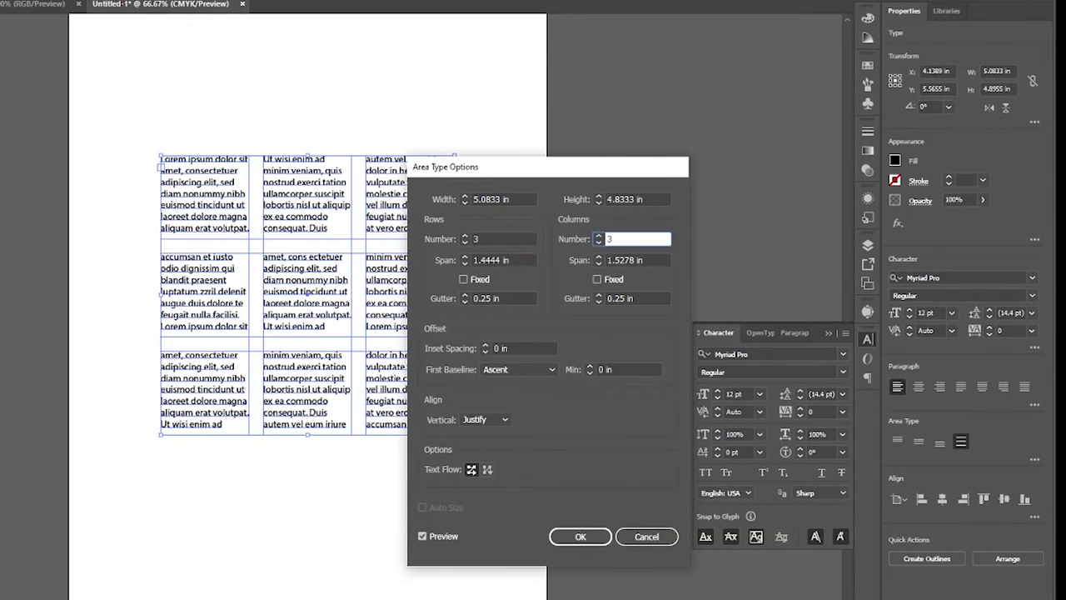
pyautogui.click(465, 257)
pyautogui.write('1.625')
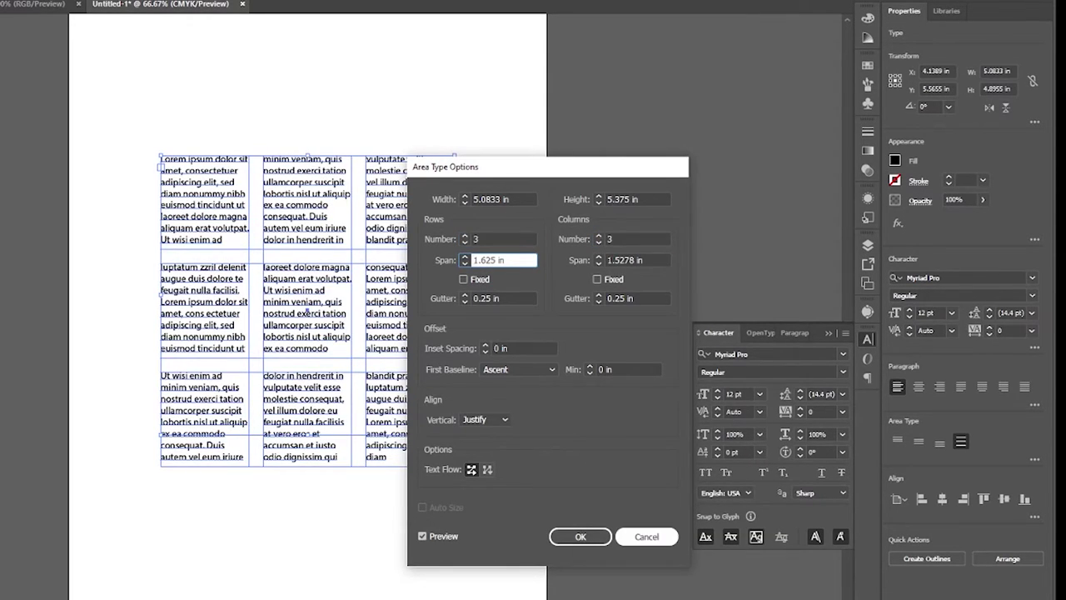
pyautogui.click(646, 536)
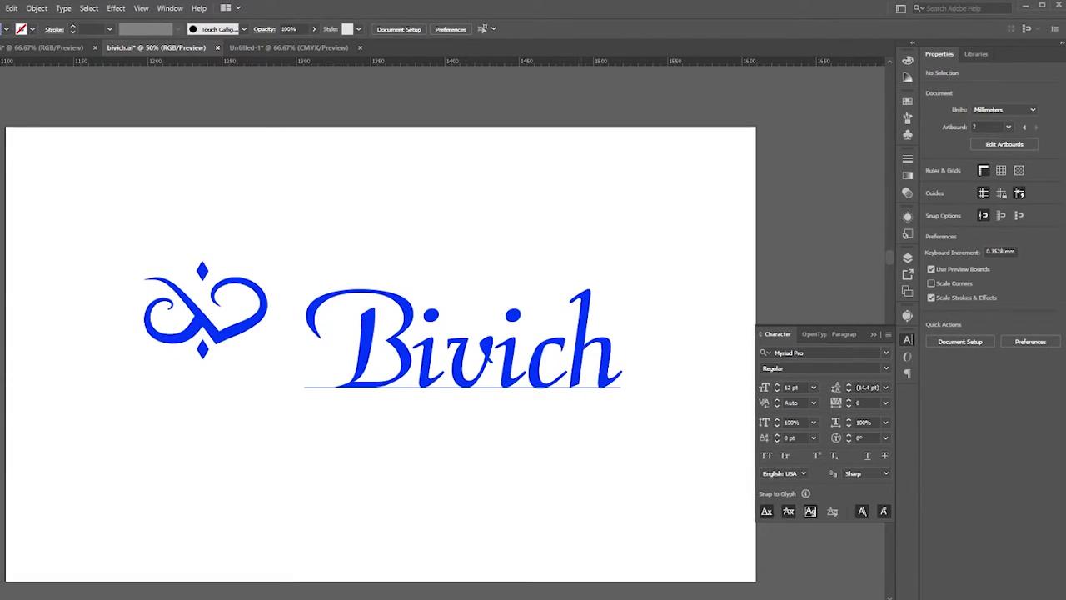
# Select the blue emblem and the Bivich lettering, try top and vertical center alignment, and align them by their bottom edges
pyautogui.moveTo(60, 175); pyautogui.dragTo(731, 472)
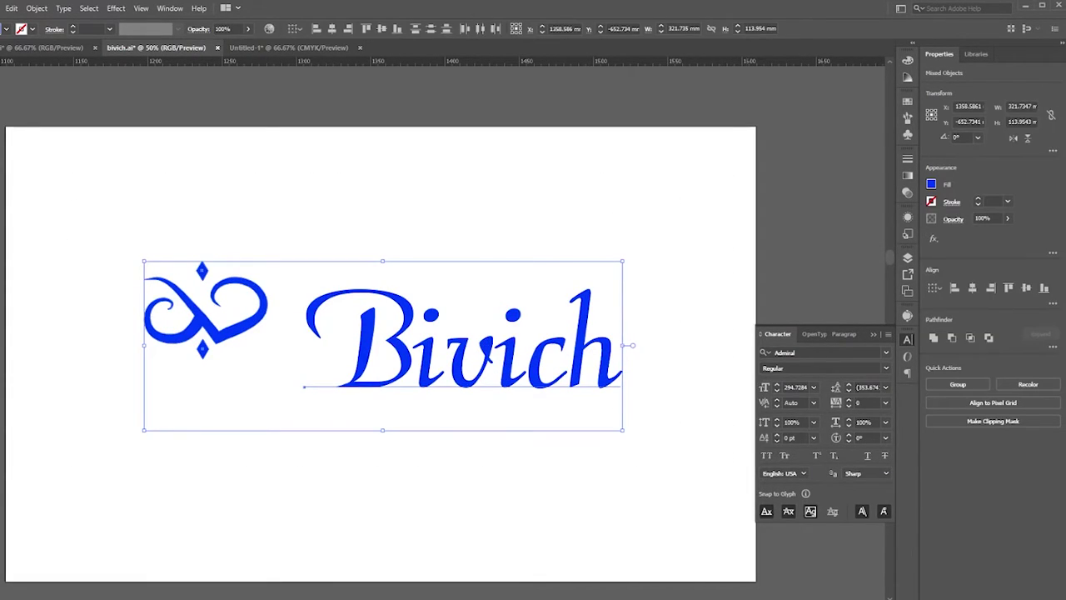
pyautogui.click(1008, 288)
pyautogui.click(1026, 287)
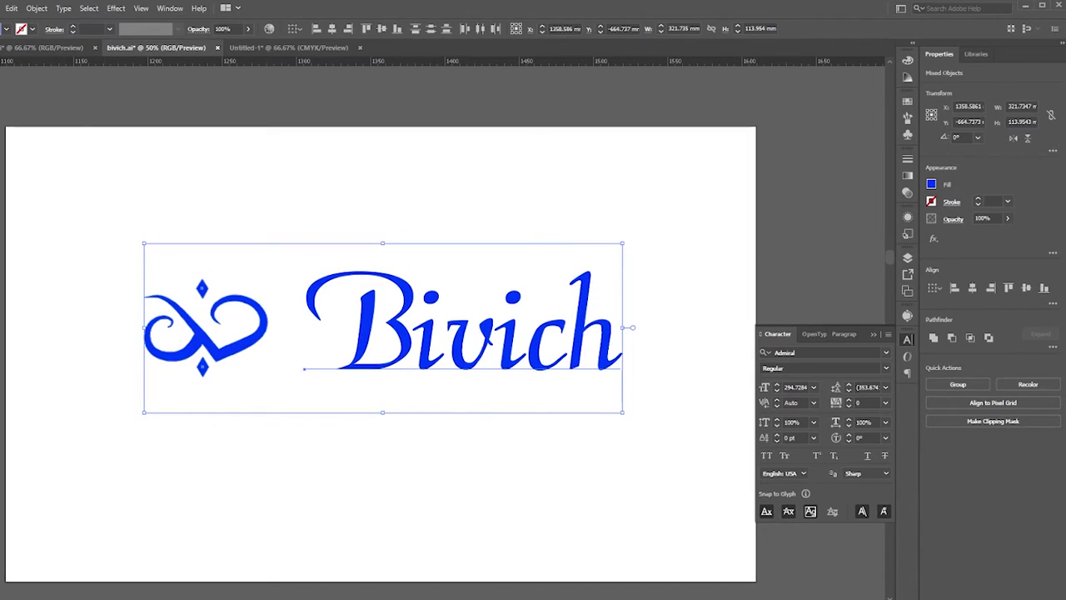
pyautogui.click(1044, 287)
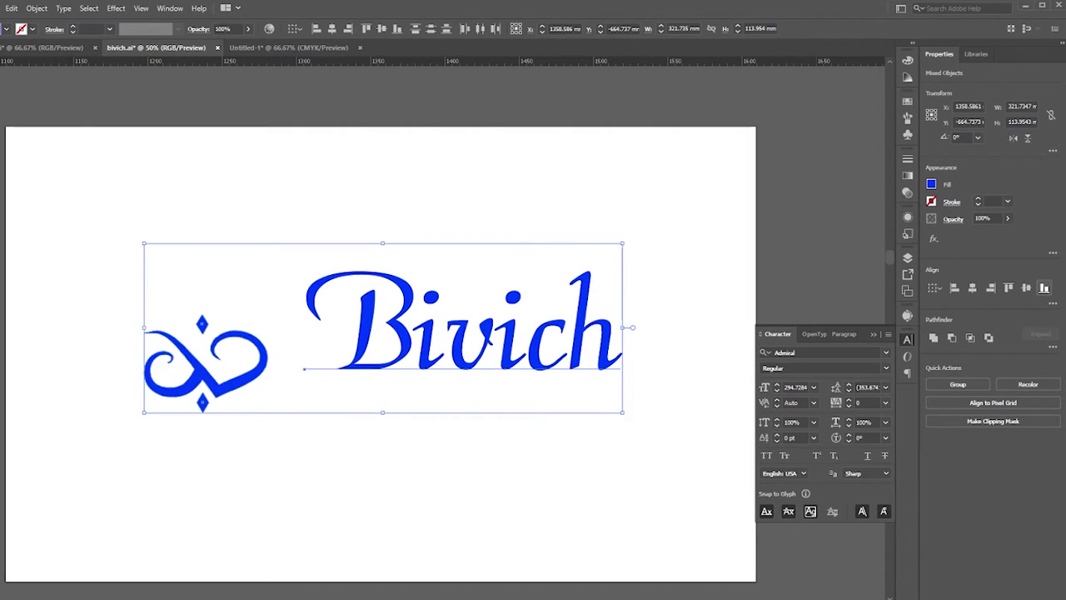
# Enable Align to Glyph Bounds, try top alignment, and vertically center the blue emblem with the Bivich lettering
pyautogui.click(1052, 303)
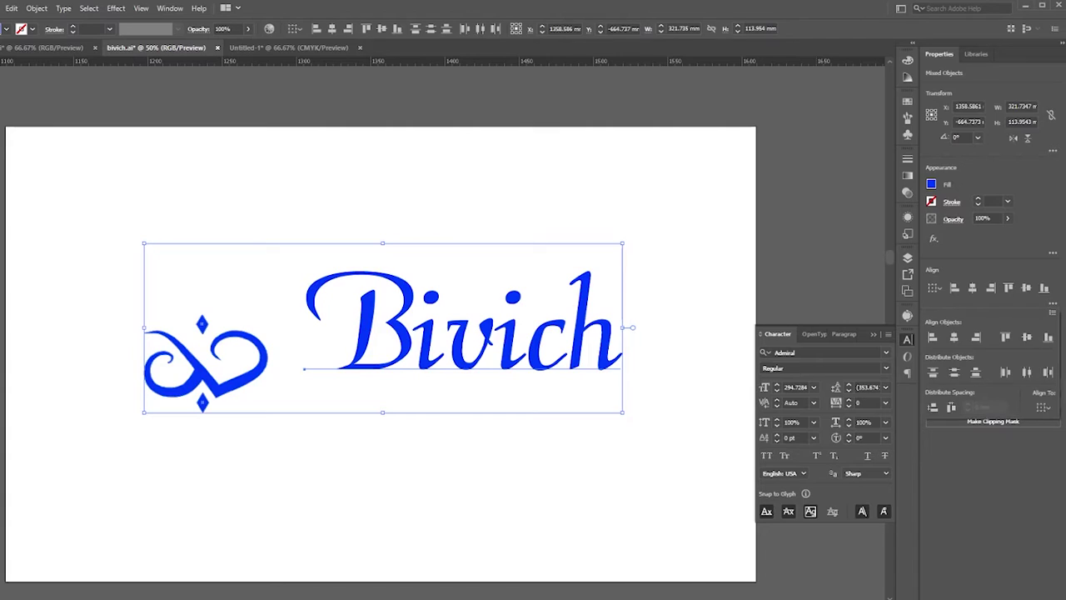
pyautogui.click(1053, 312)
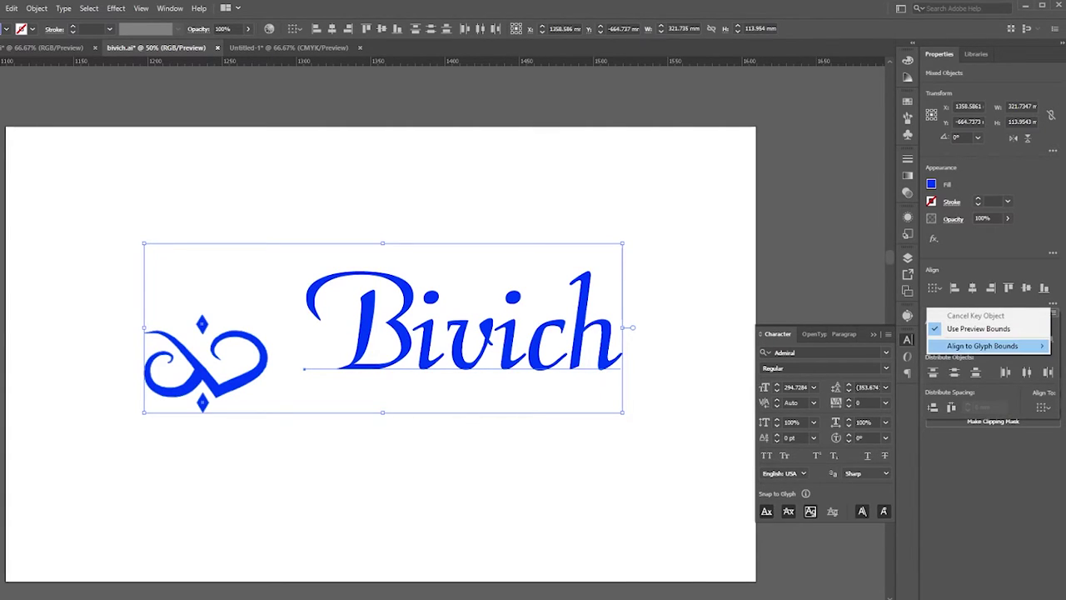
pyautogui.moveTo(986, 346)
pyautogui.click(879, 345)
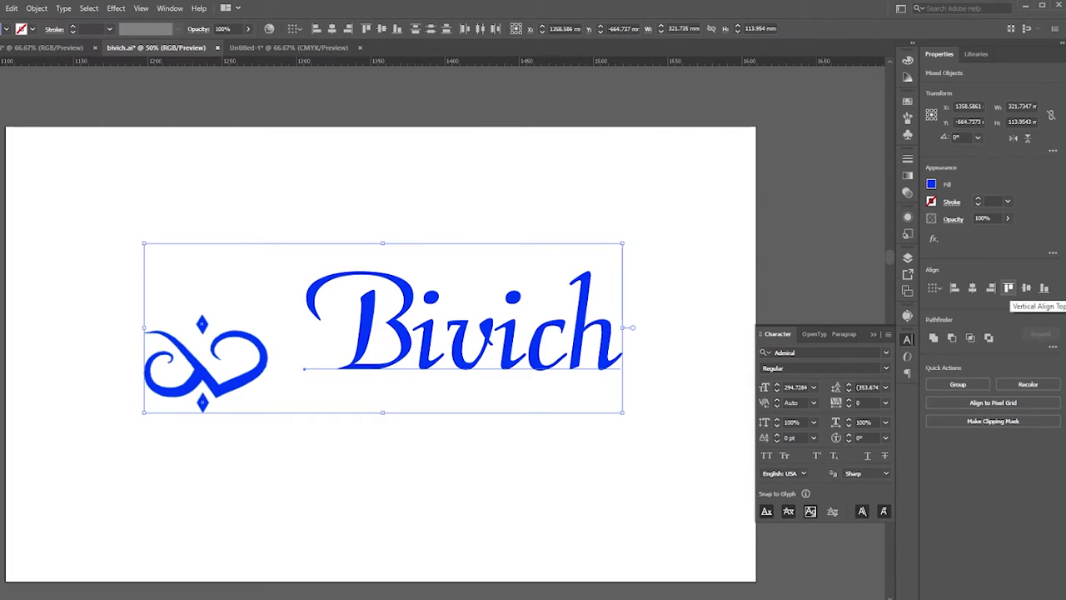
pyautogui.click(1008, 287)
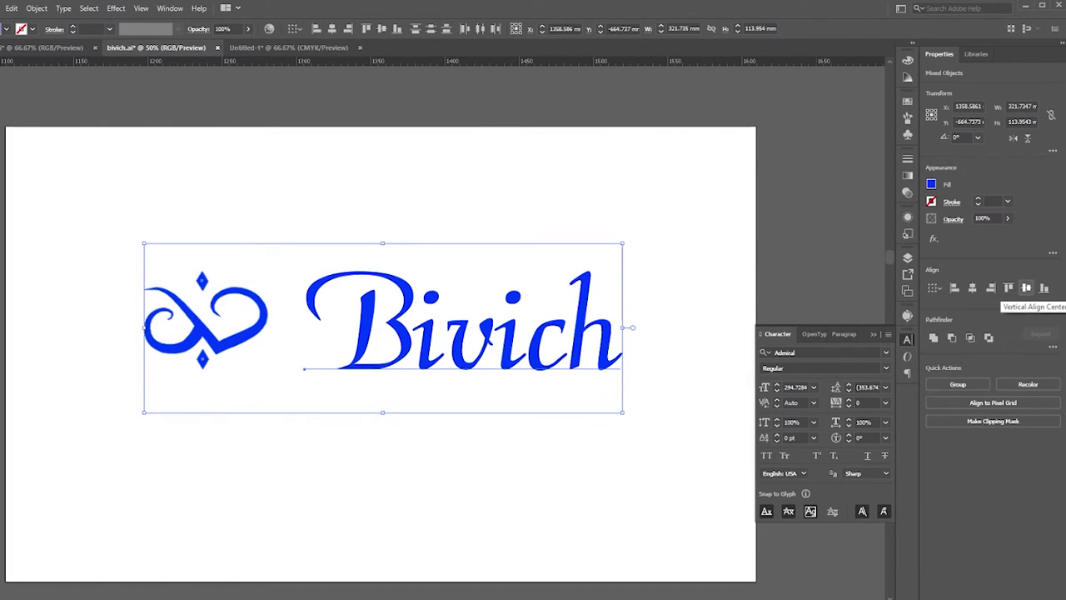
pyautogui.click(1026, 287)
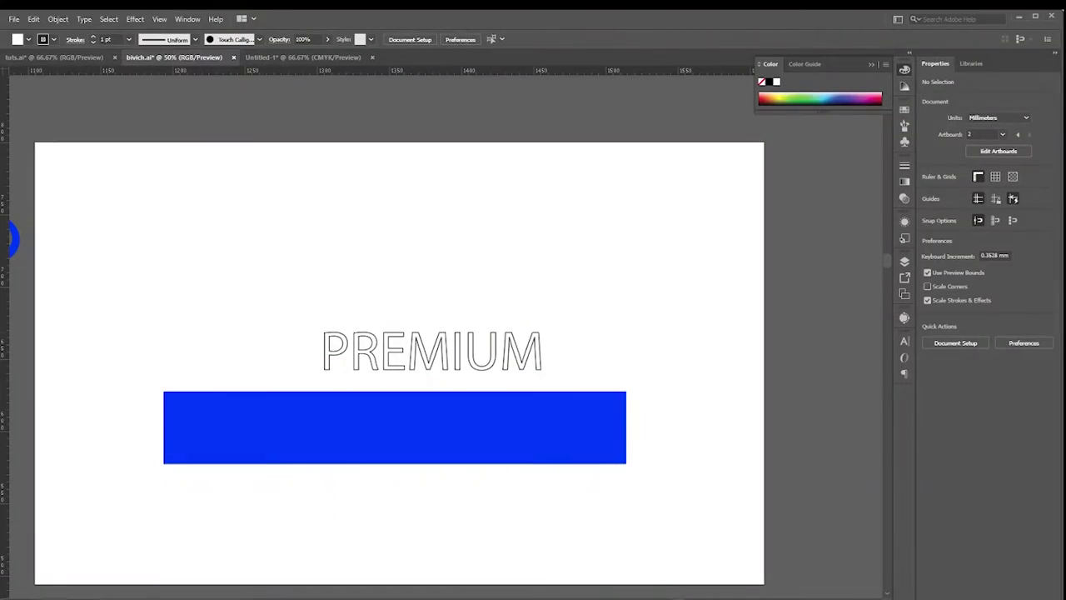
# Try to match the PREMIUM text to the blue rectangle's height by moving it onto the rectangle's edge and scaling it freehand, then undo both changes
pyautogui.moveTo(408, 358); pyautogui.dragTo(429, 335)
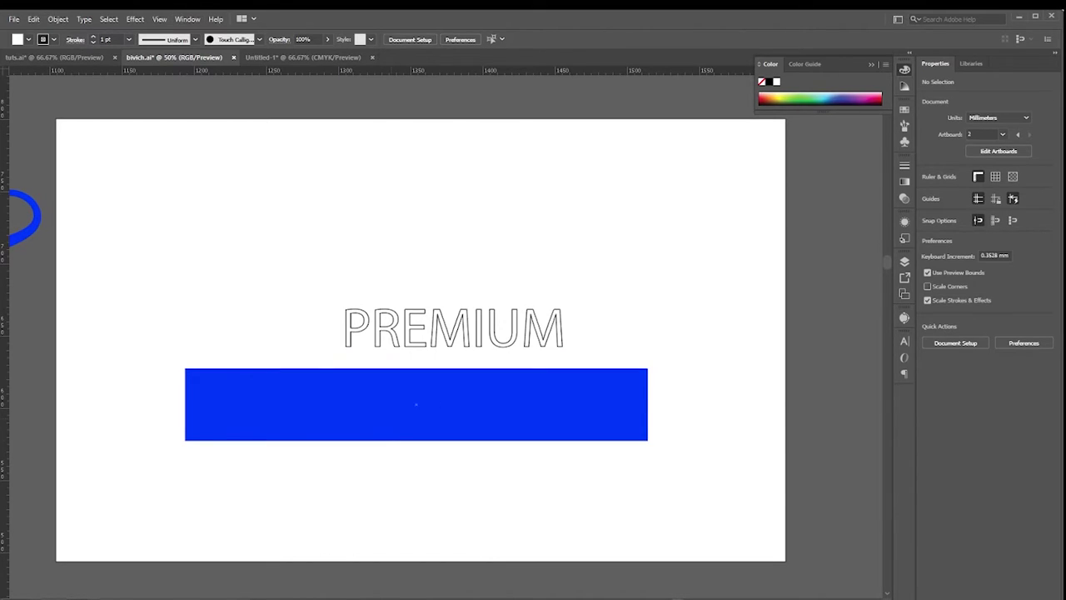
pyautogui.click(387, 433)
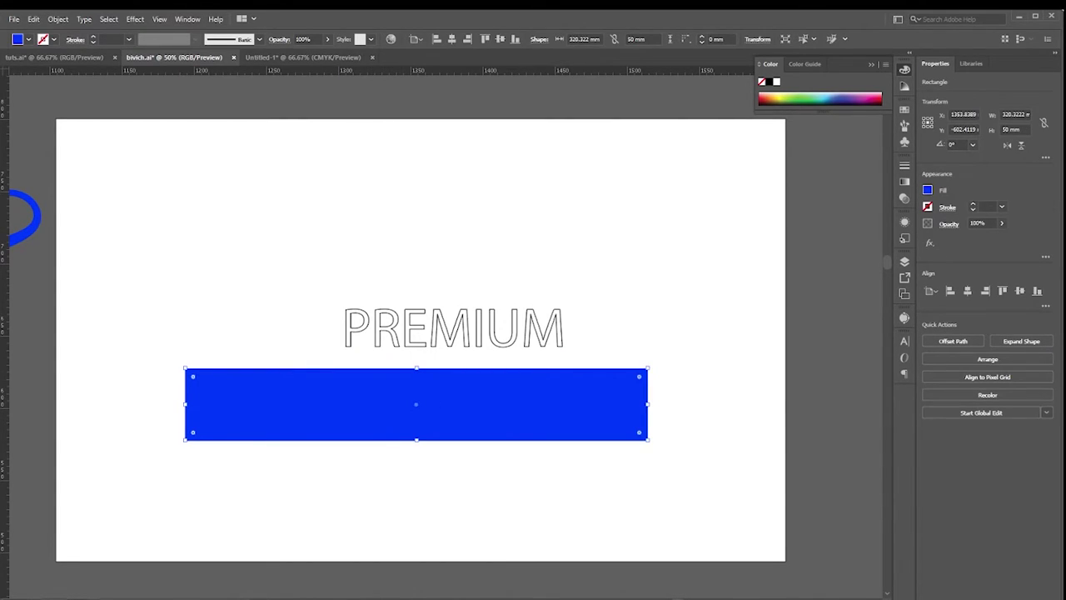
pyautogui.click(454, 328)
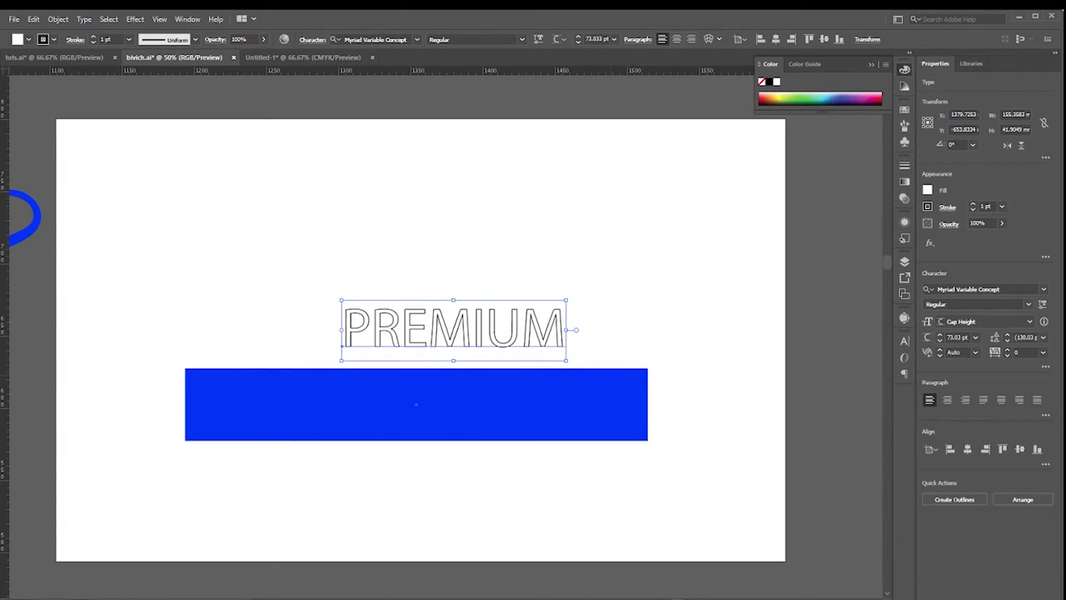
pyautogui.moveTo(508, 329); pyautogui.dragTo(815, 387)
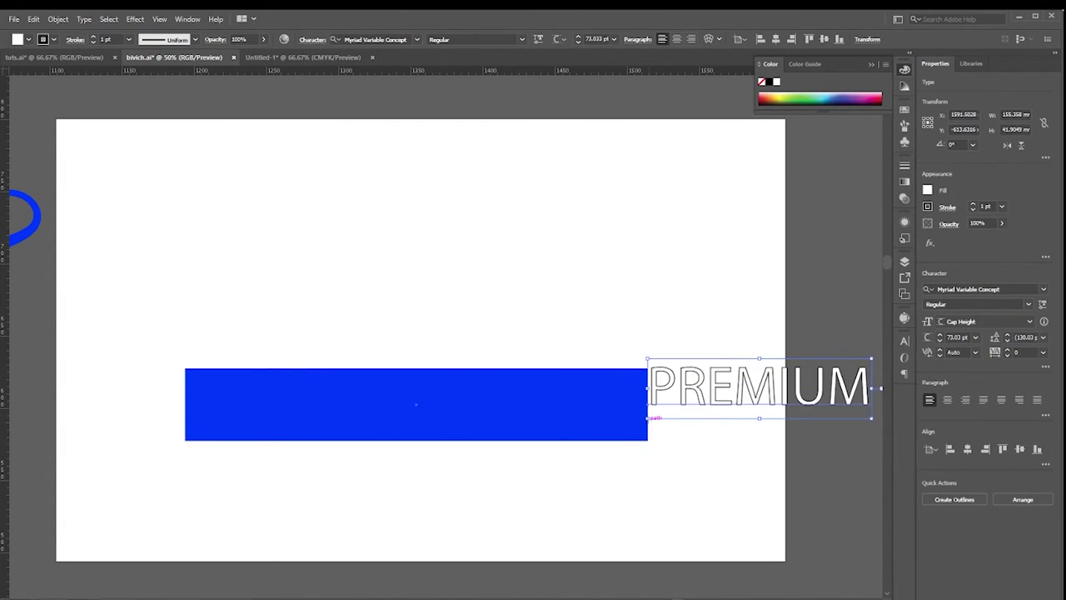
pyautogui.moveTo(648, 417)
pyautogui.mouseDown()
pyautogui.moveTo(613, 436)
pyautogui.moveTo(508, 455)
pyautogui.mouseUp()
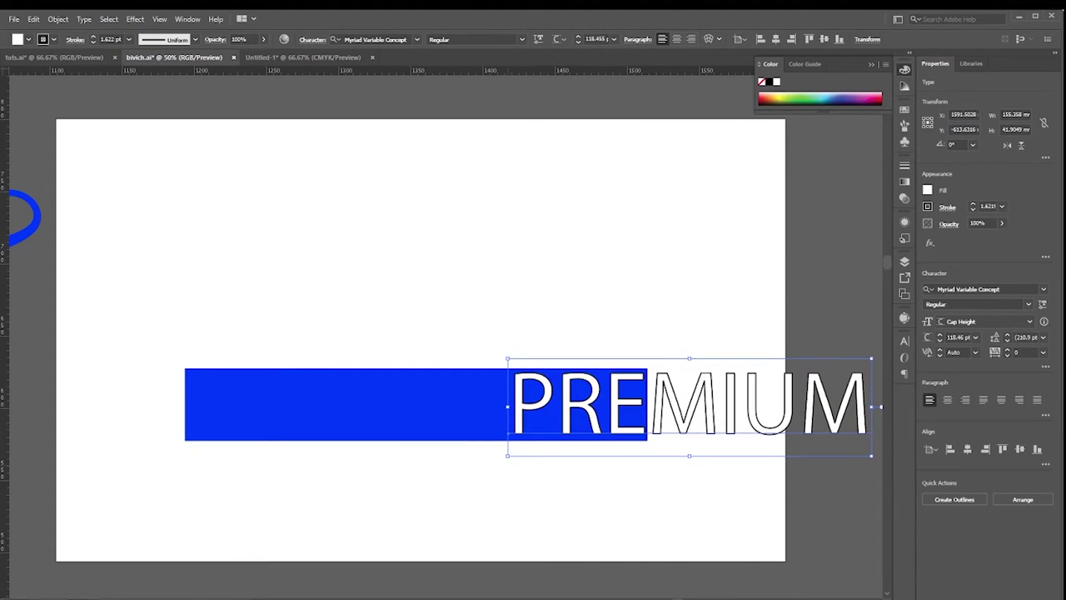
pyautogui.hotkey('ctrl', 'z')
pyautogui.hotkey('ctrl', 'z')
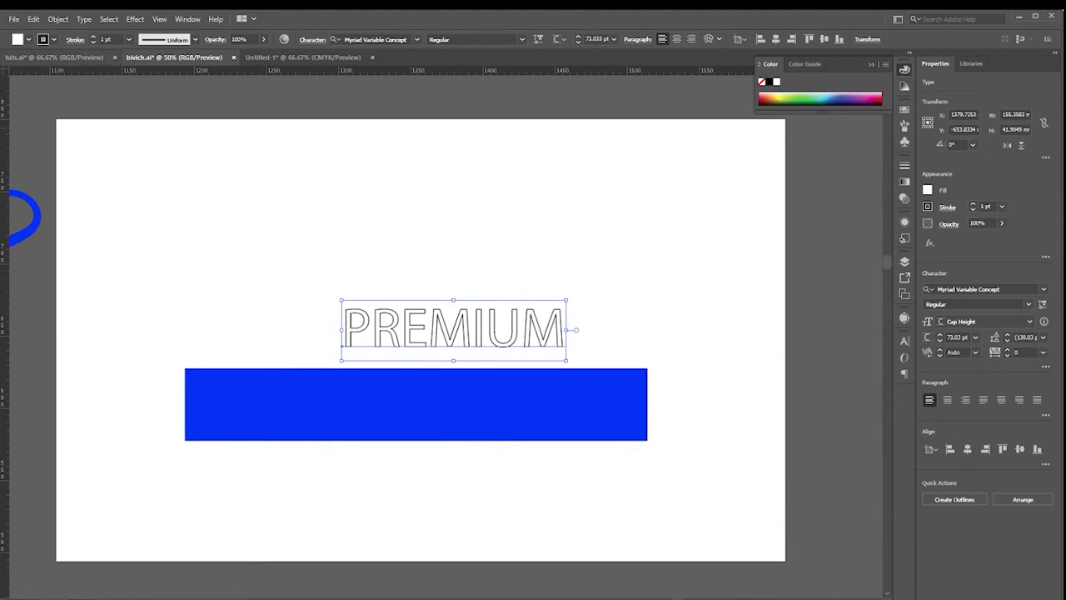
# Show the full character settings for the PREMIUM text, try the Em Box font height reference, and set it to Cap Height
pyautogui.click(187, 18)
pyautogui.moveTo(249, 480)
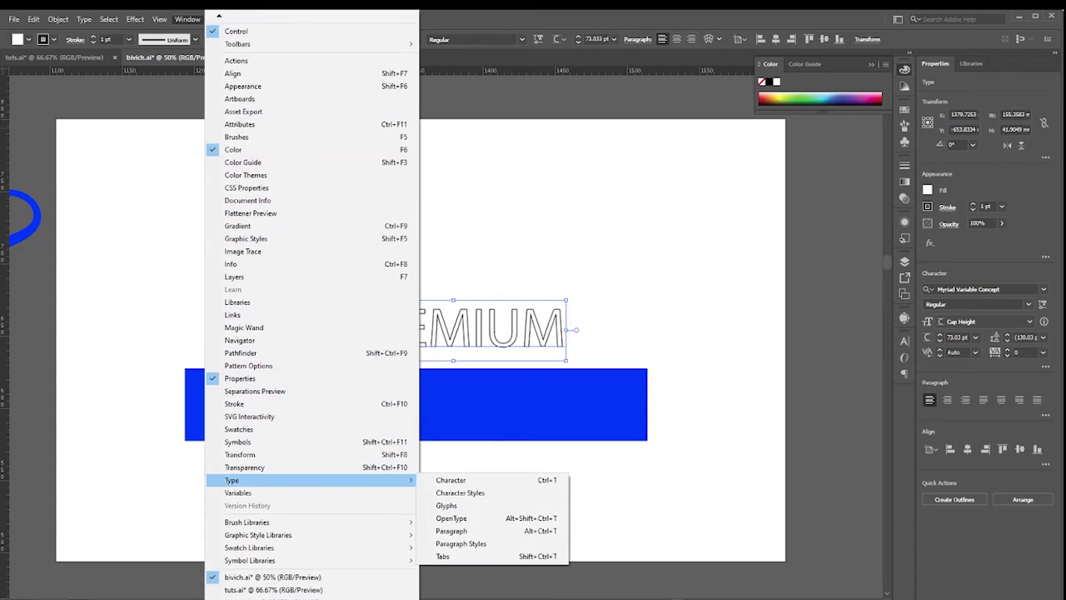
pyautogui.click(450, 480)
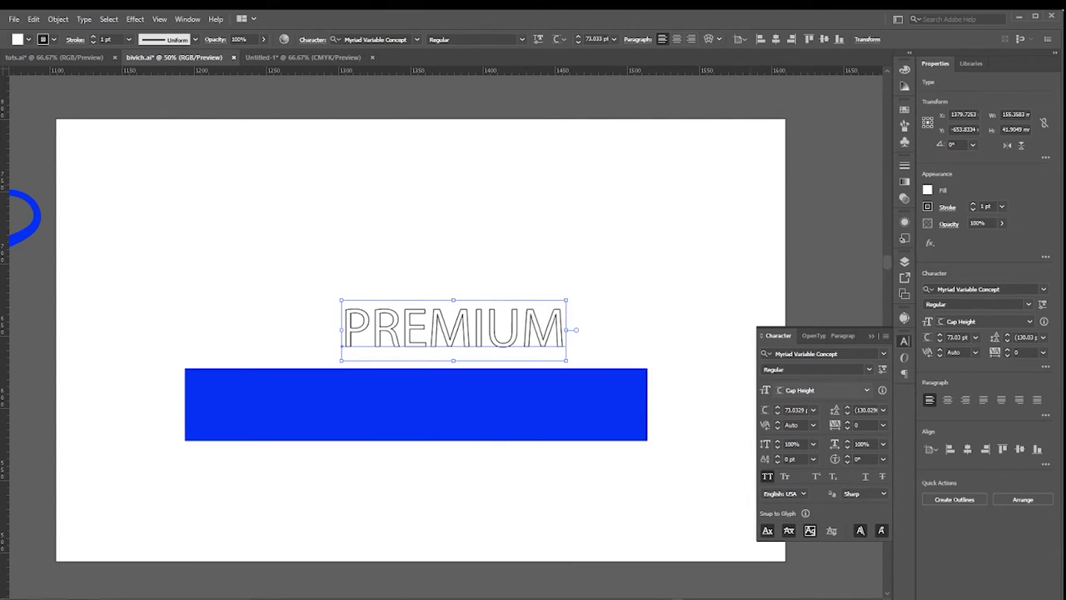
pyautogui.click(833, 390)
pyautogui.click(812, 404)
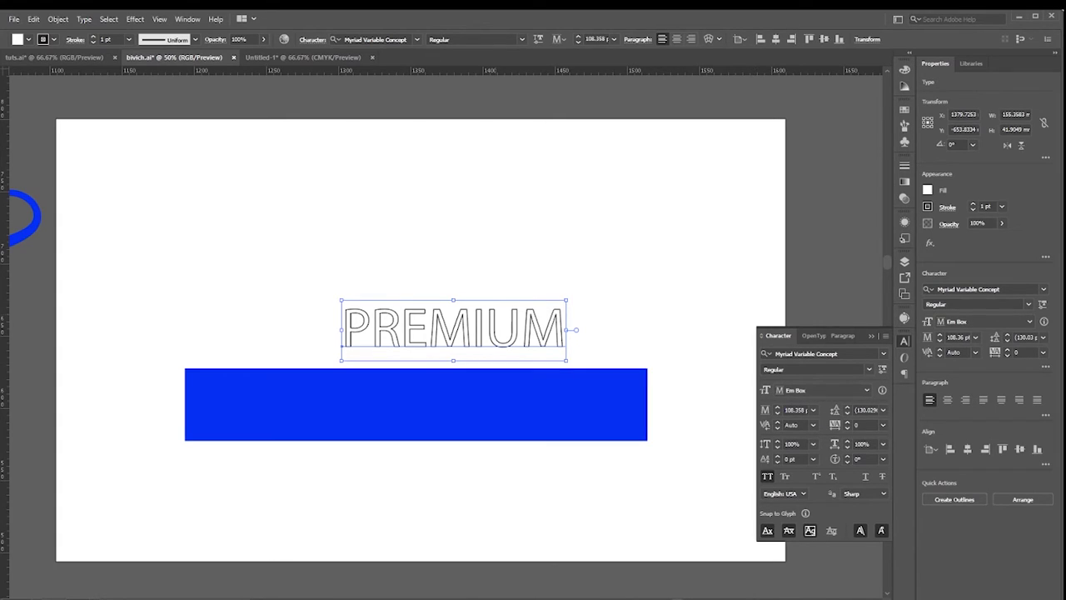
pyautogui.click(833, 390)
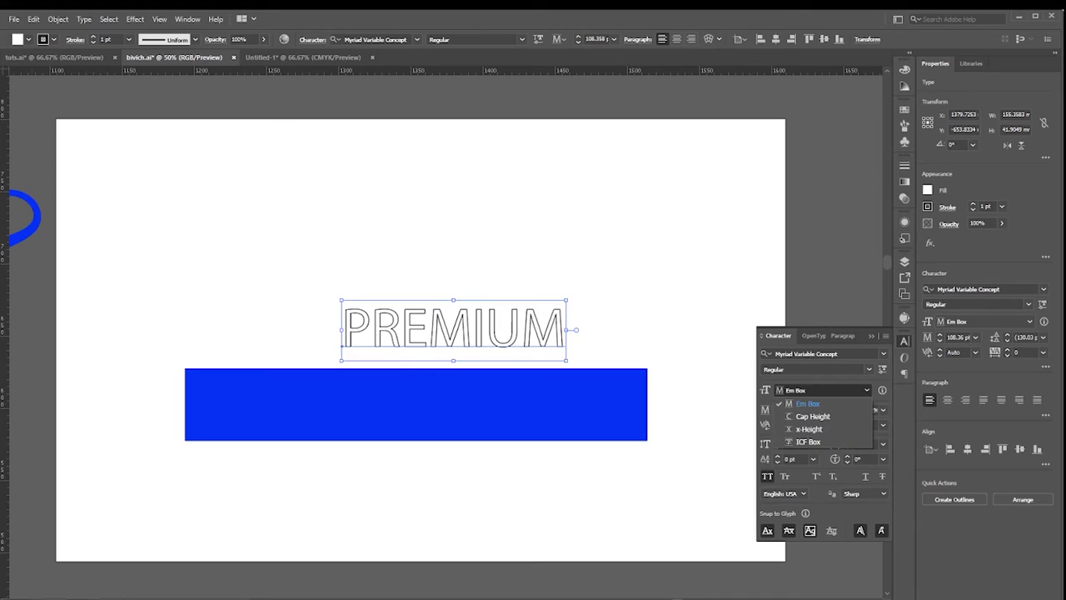
pyautogui.click(814, 416)
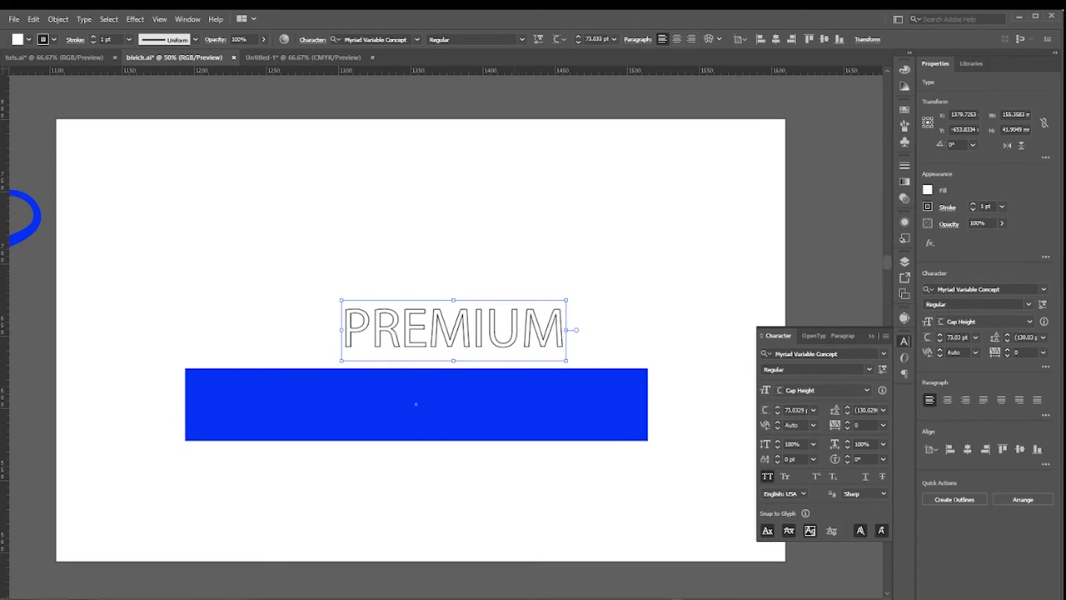
# Check the blue rectangle's height and set the PREMIUM text's cap height to 50 mm to match it
pyautogui.click(467, 404)
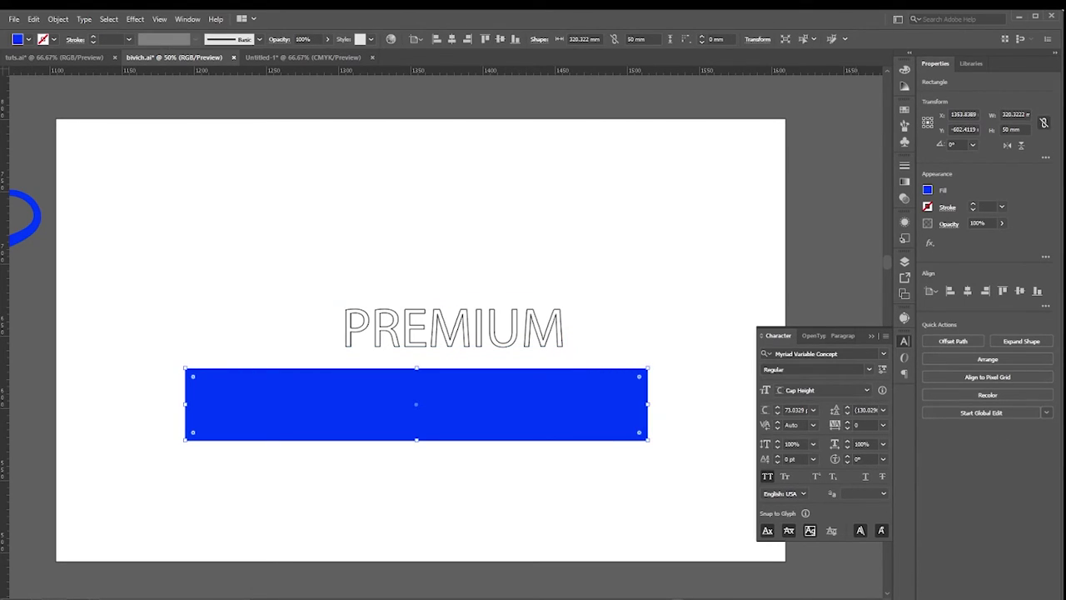
pyautogui.click(1014, 130)
pyautogui.click(454, 330)
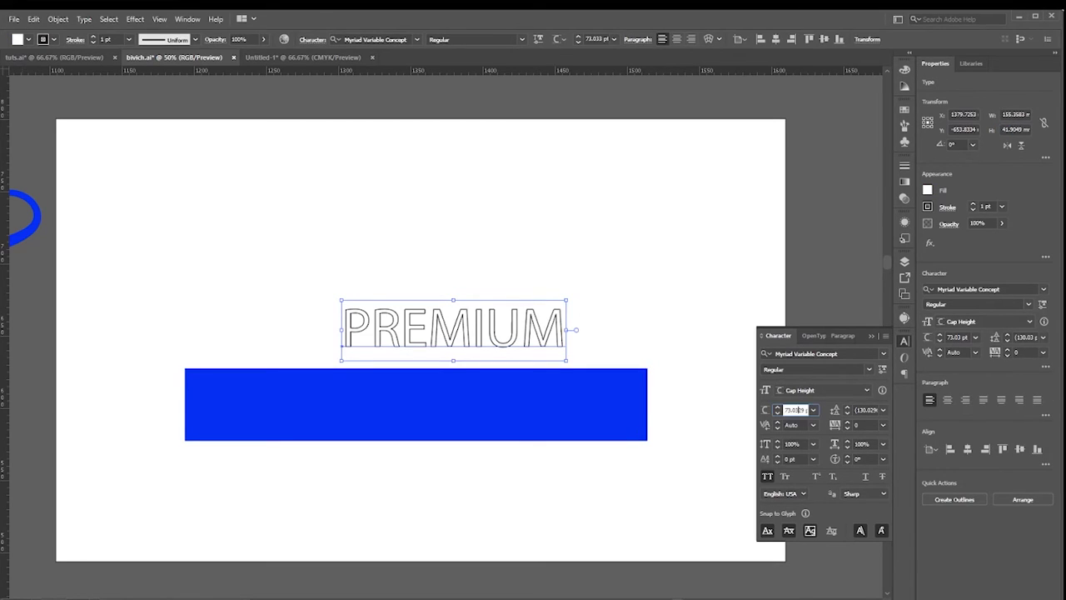
pyautogui.click(795, 410)
pyautogui.write('50mm')
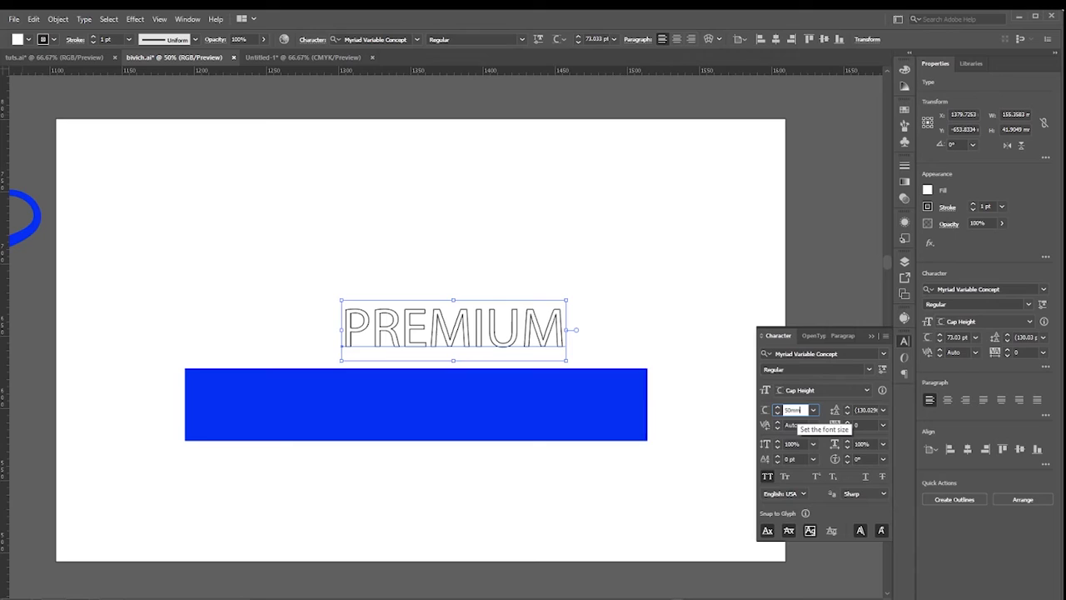
pyautogui.press('Return')
# Center the PREMIUM text on the blue rectangle both vertically and horizontally
pyautogui.keyDown('shift'); pyautogui.click(285, 429); pyautogui.keyUp('shift')
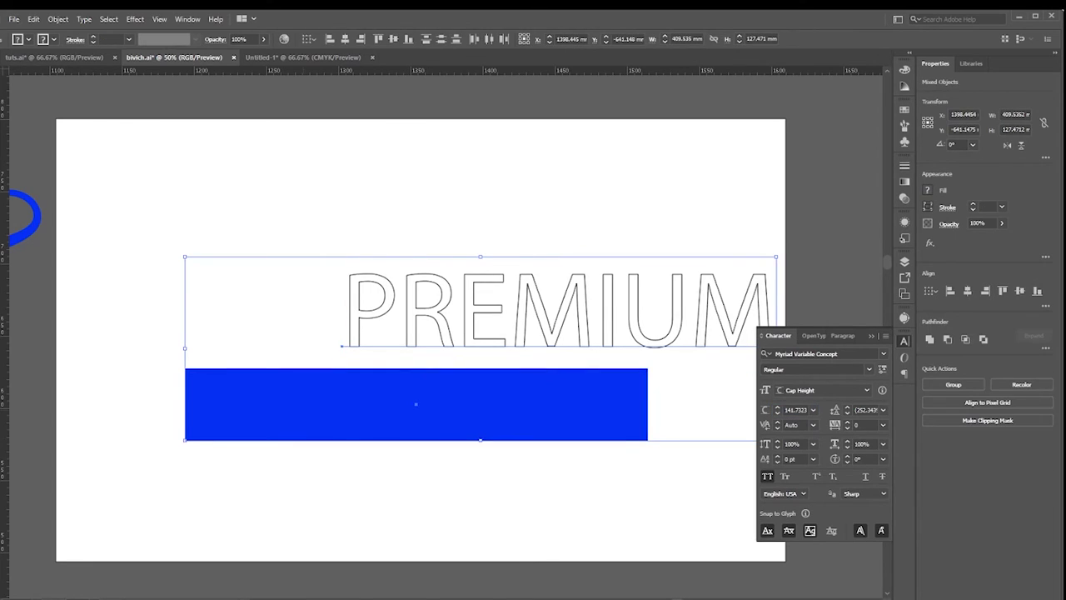
pyautogui.click(393, 39)
pyautogui.click(345, 39)
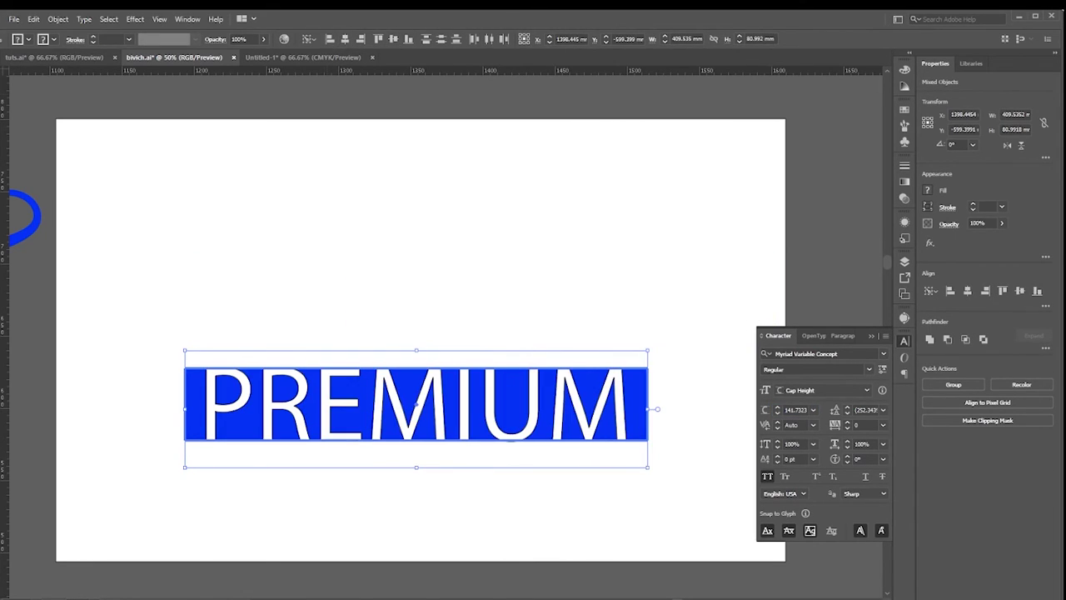
pyautogui.hotkey('ctrl', 'shift', 'a')
# Remove the stroke from the PREMIUM text, leaving nothing selected
pyautogui.click(342, 431)
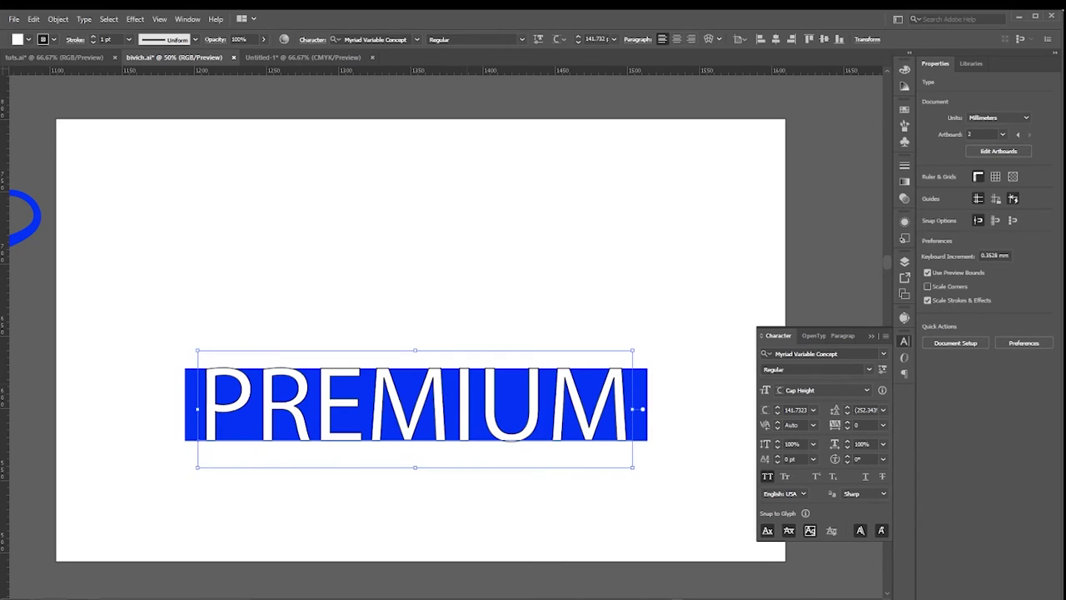
pyautogui.press('/')
pyautogui.hotkey('ctrl', 'shift', 'a')
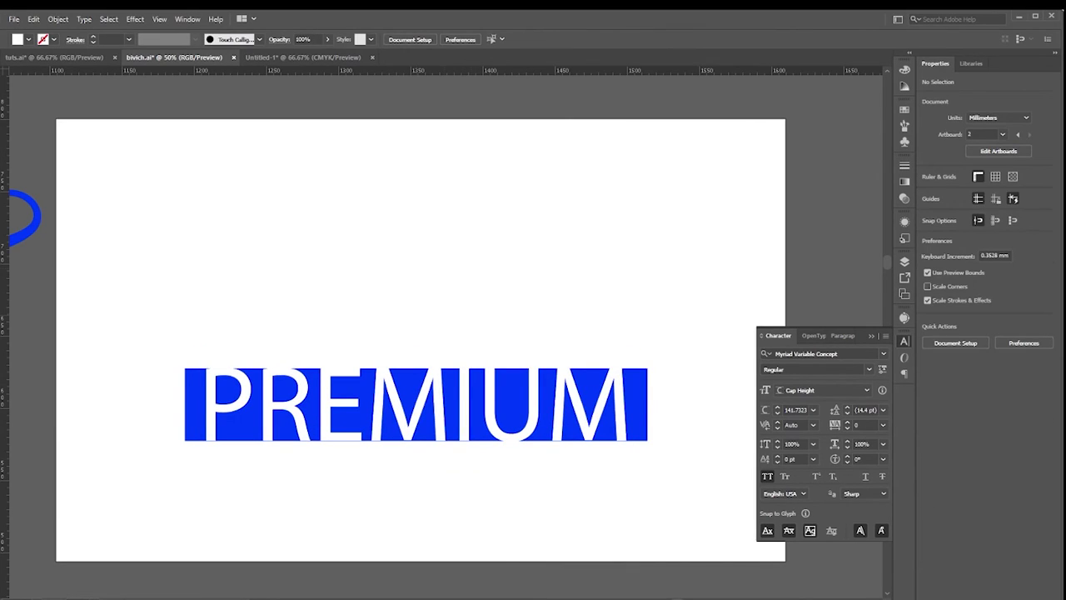
# Move the PREMIUM text and blue rectangle together about 32 mm to the right and 45 mm up on the artboard
pyautogui.moveTo(436, 399); pyautogui.dragTo(429, 312)
pyautogui.moveTo(150, 243); pyautogui.dragTo(681, 359)
pyautogui.moveTo(603, 328); pyautogui.dragTo(654, 263)
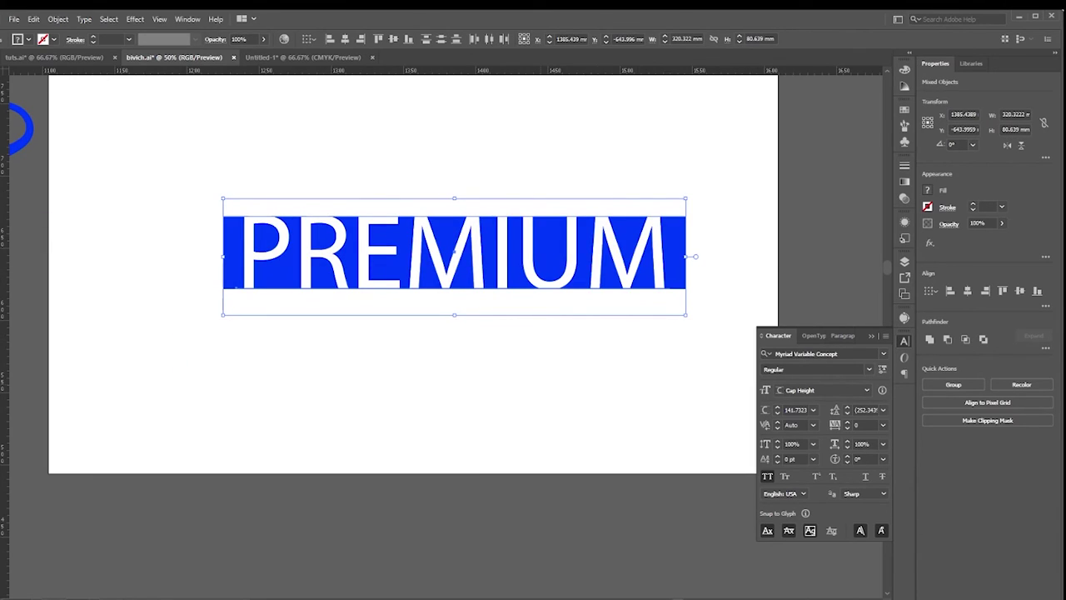